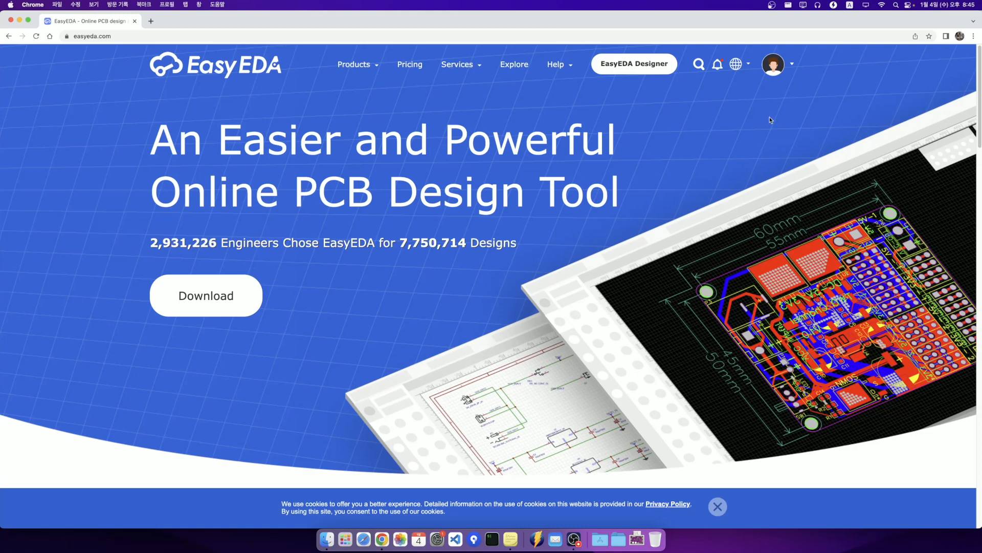
Open the EasyEDA Designer in its Std Edition
mouse_move(773, 66)
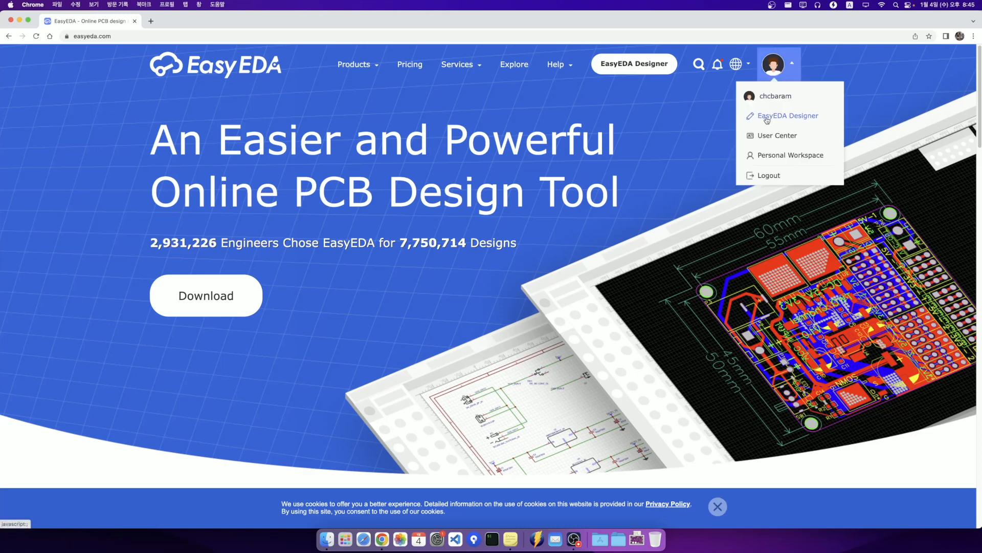
click(794, 116)
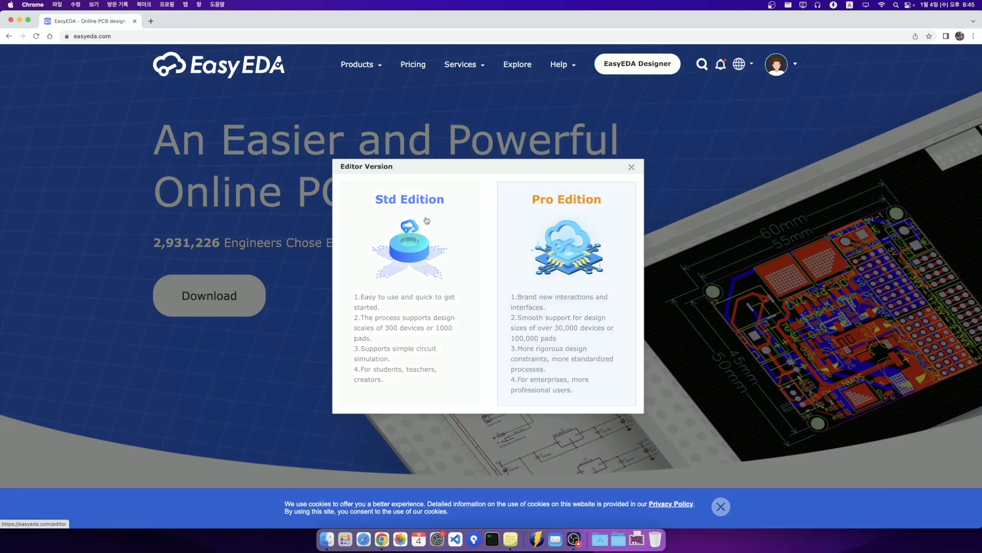
click(421, 241)
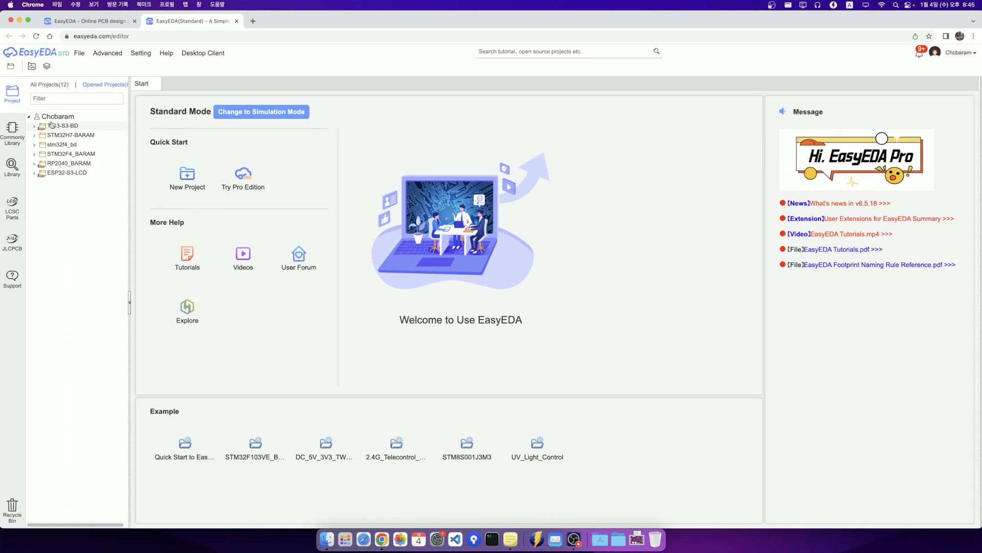
Browse the list of all projects, return to the opened projects and expand T113-S3-BD
click(51, 85)
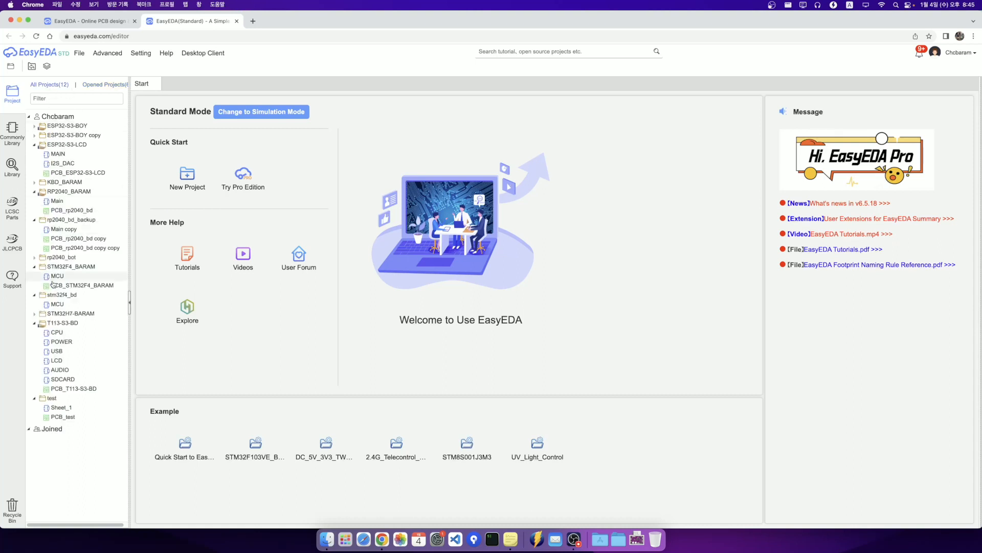
click(98, 84)
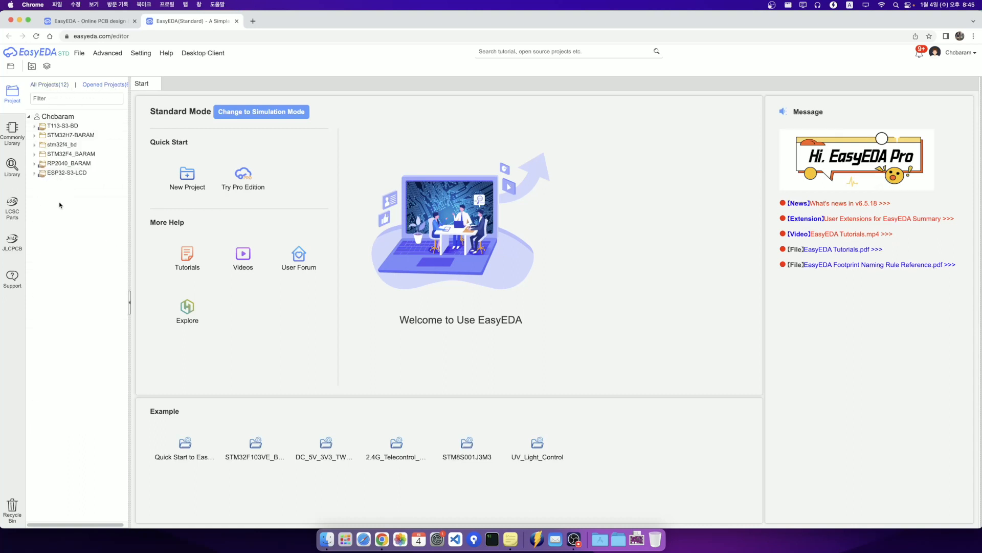
click(34, 127)
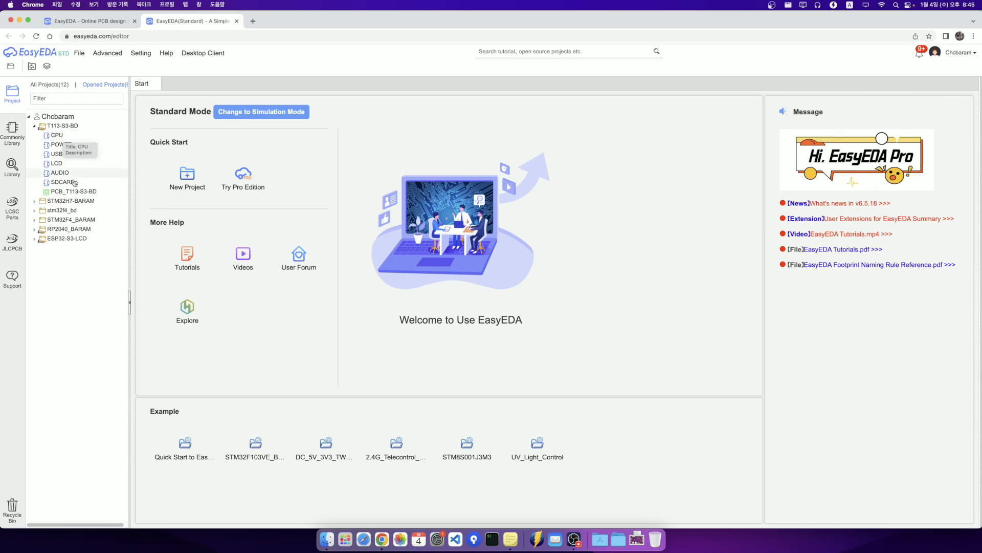
View the CPU and POWER schematic sheets of the T113-S3-BD project and return to the CPU sheet
double_click(64, 136)
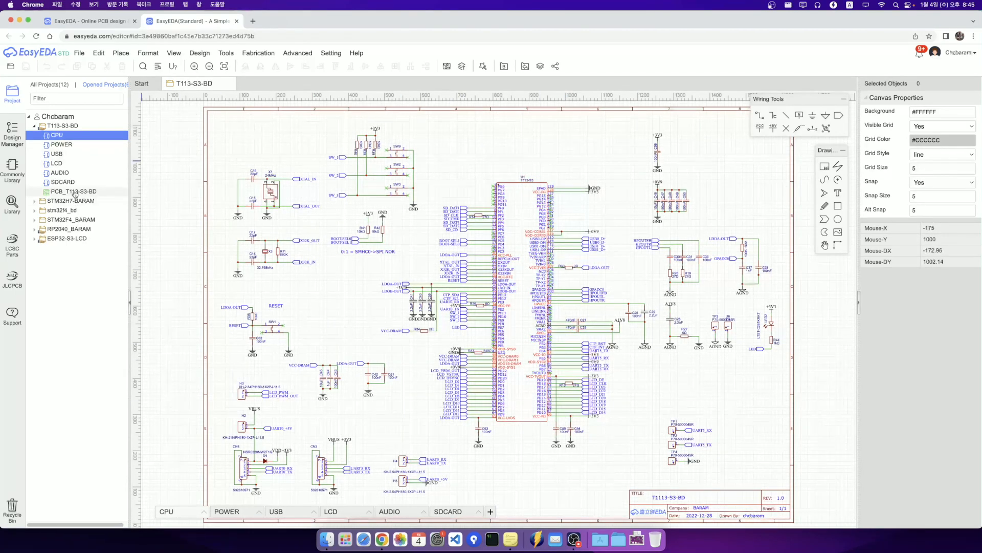
double_click(61, 144)
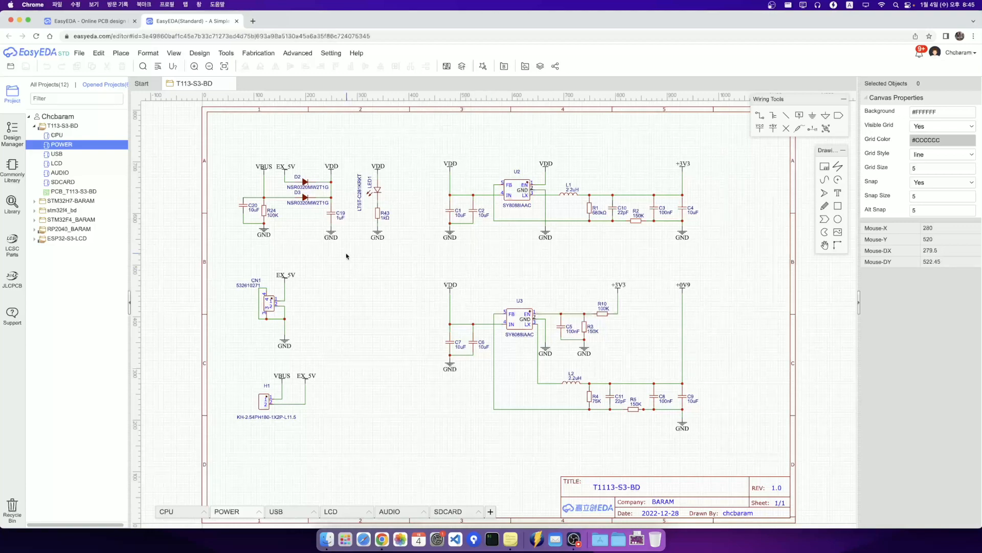
double_click(58, 135)
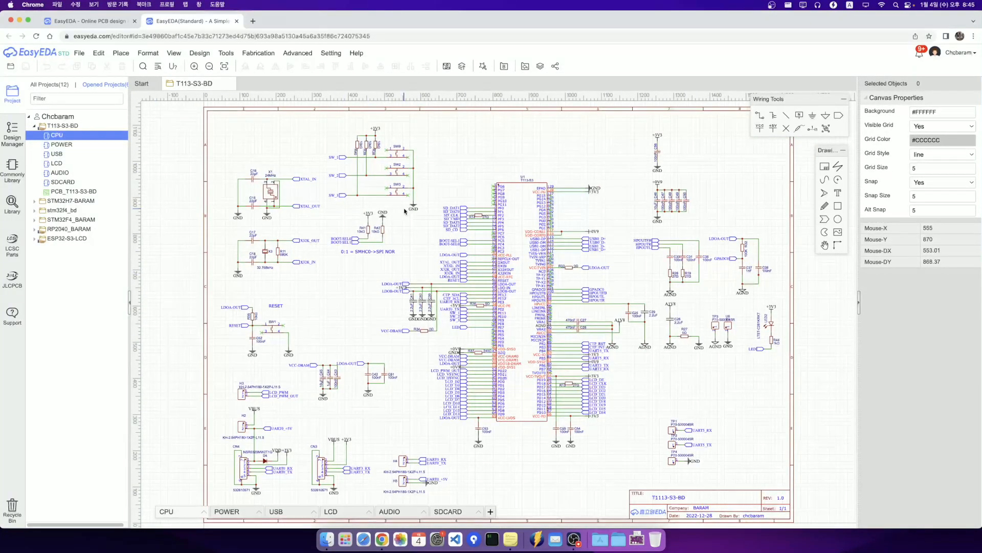
click(224, 54)
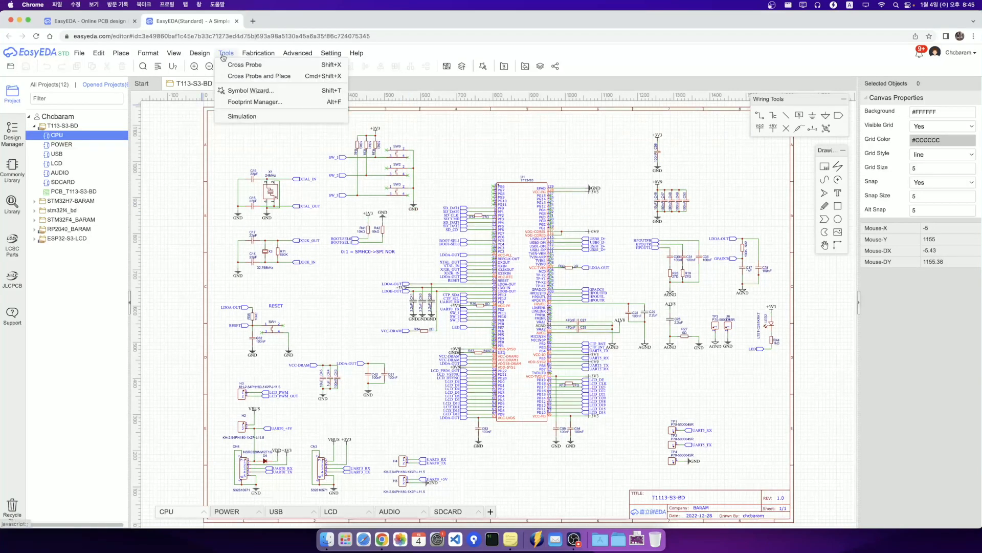
mouse_move(202, 55)
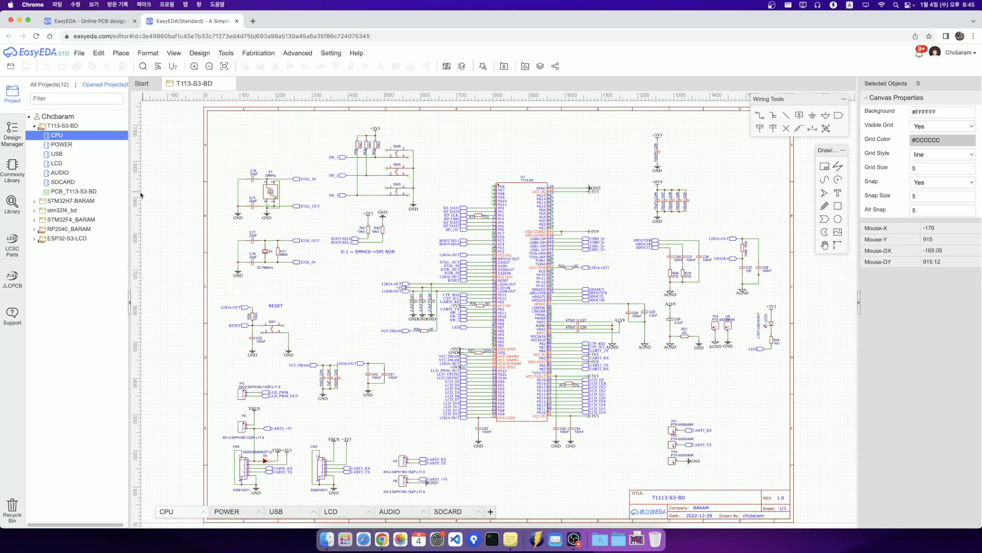
Open the PCB_T113-S3-BD layout and temporarily hide its copper areas to view the traces
double_click(76, 192)
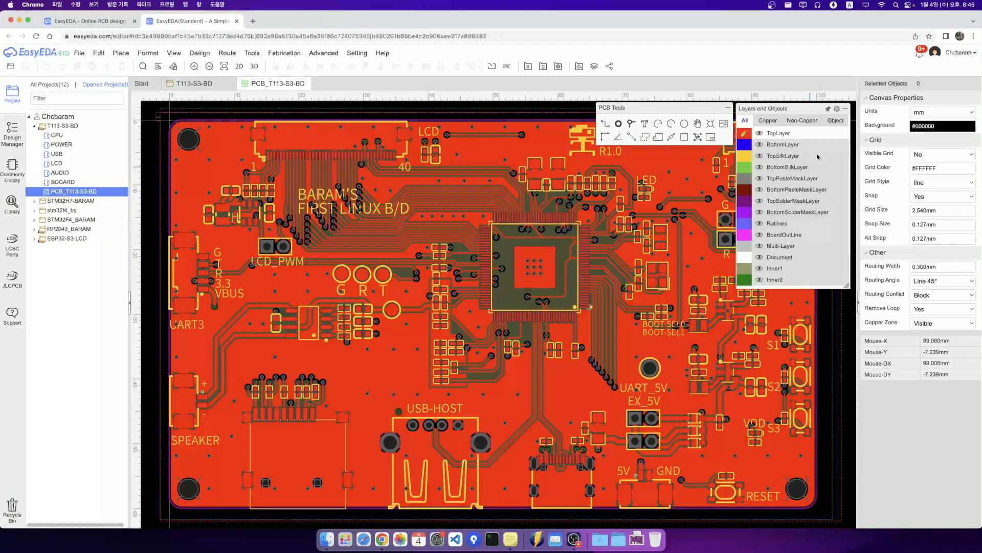
click(836, 121)
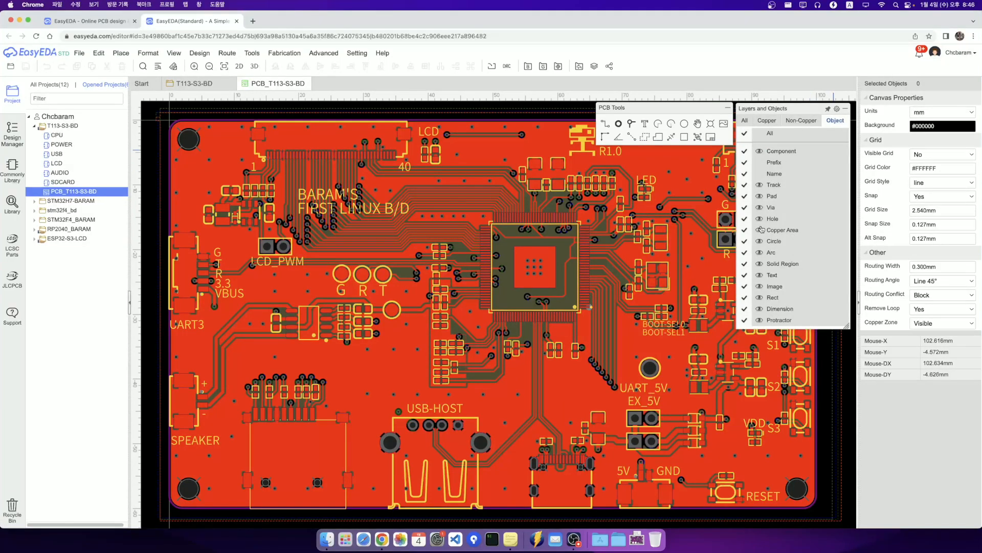
click(760, 230)
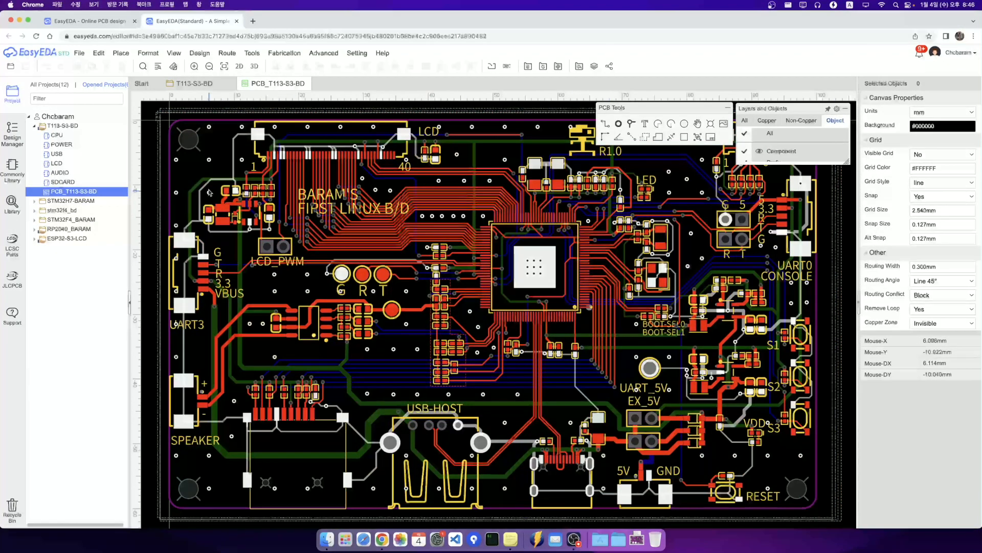
mouse_move(843, 118)
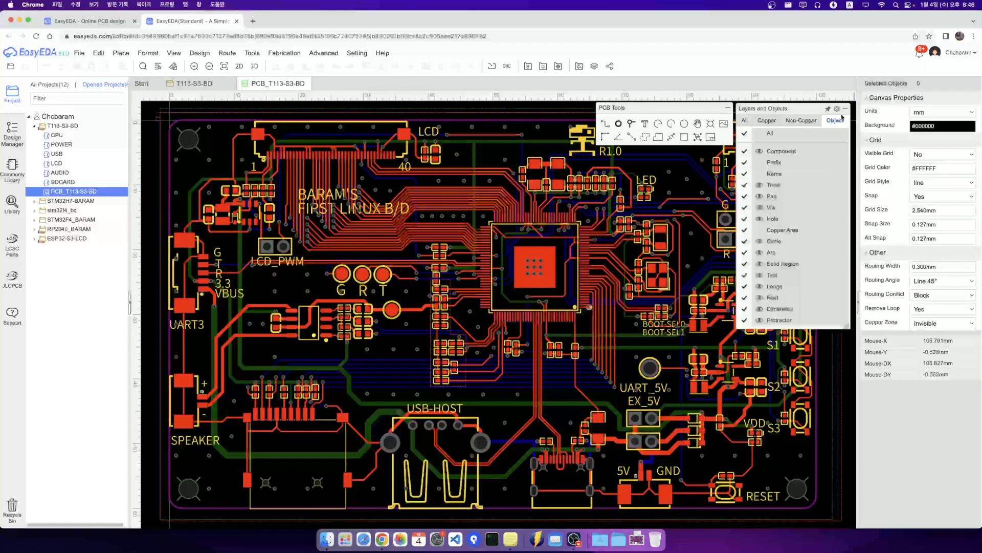
click(760, 230)
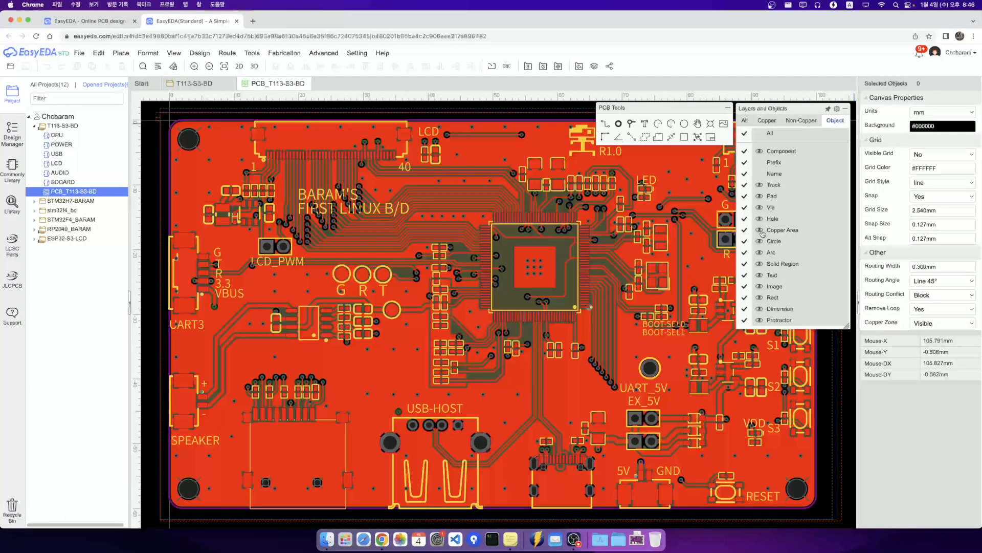
Inspect the properties of the bottom-layer GND copper area and clear the selection
click(388, 242)
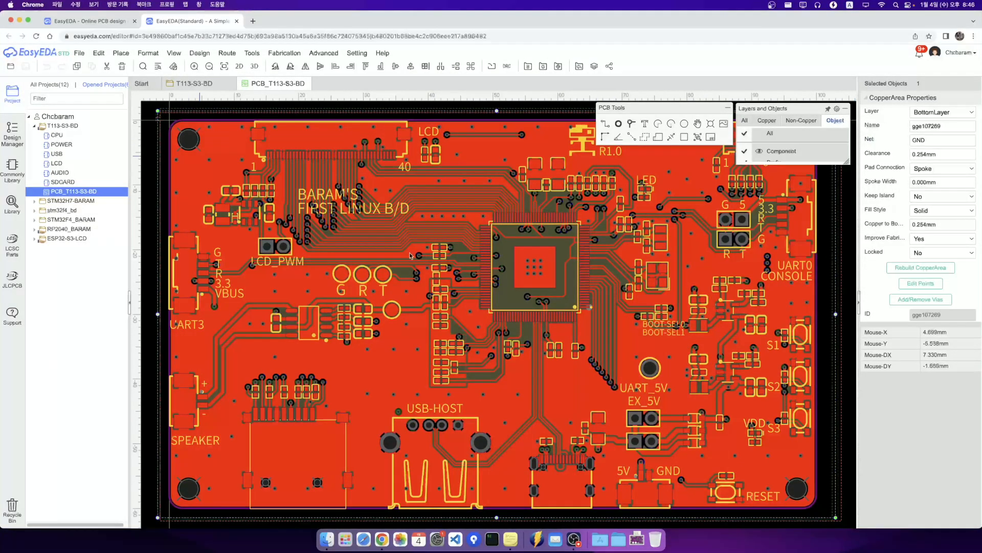
scroll(416, 257, down, 2)
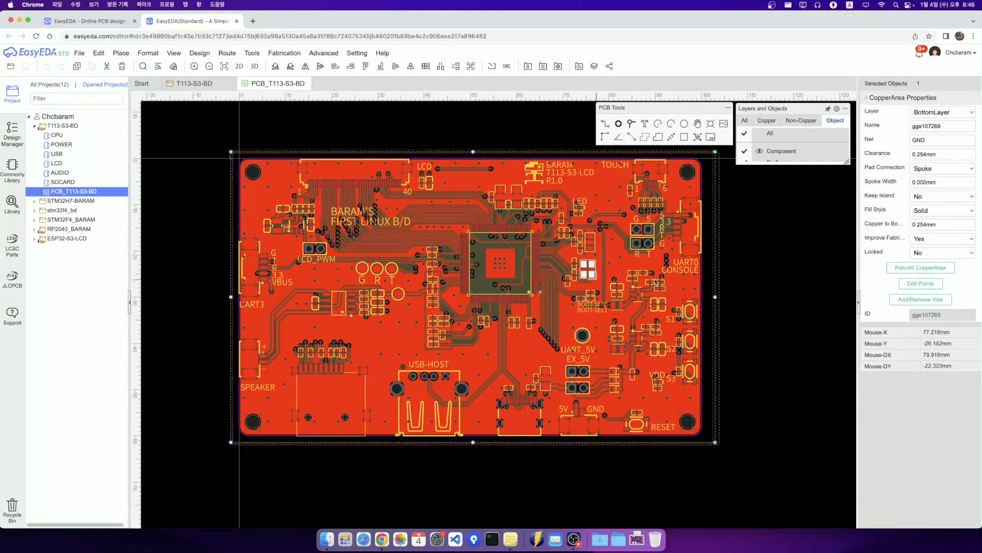
click(817, 288)
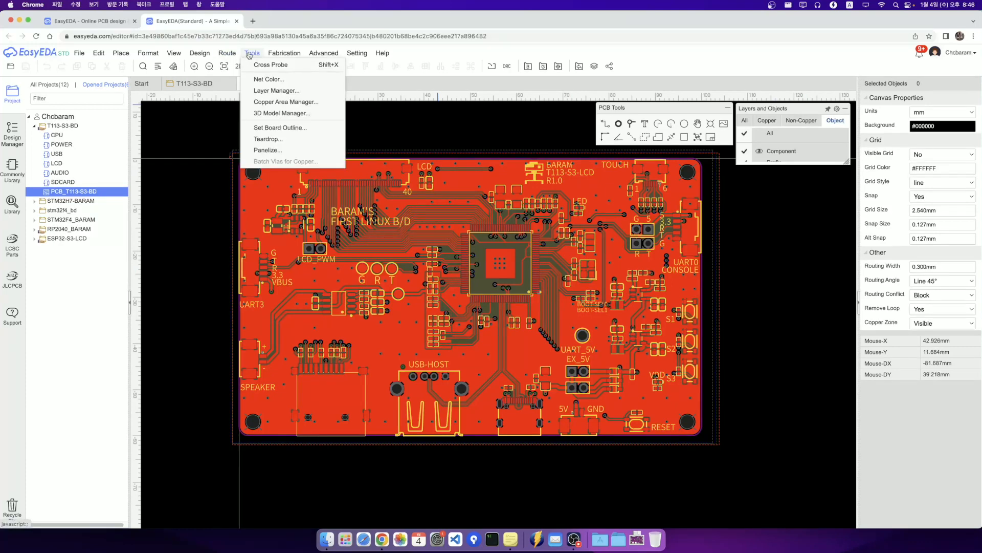
Start a one-click PCB/SMT order for the board, skip the design rule check and continue to the JLCPCB order page
mouse_move(274, 55)
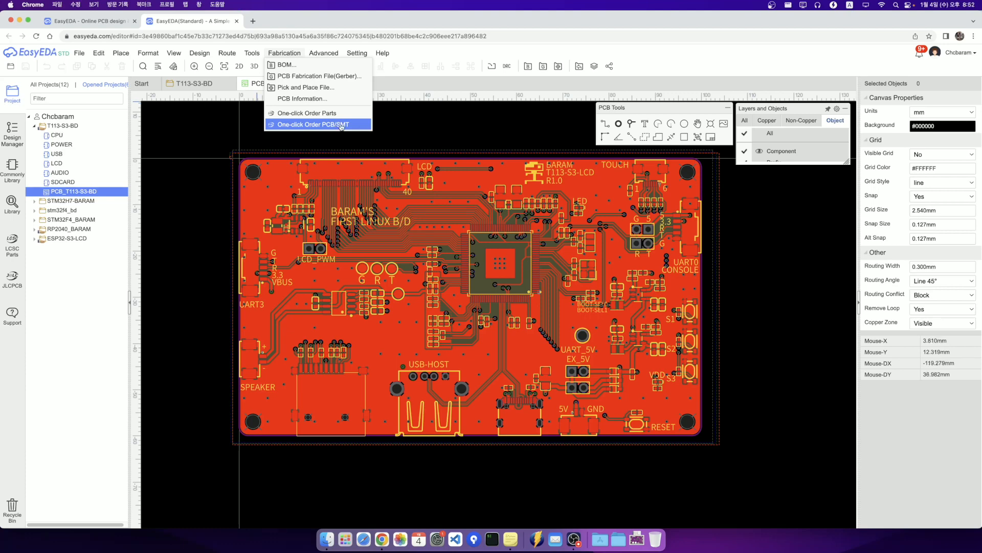
mouse_move(101, 53)
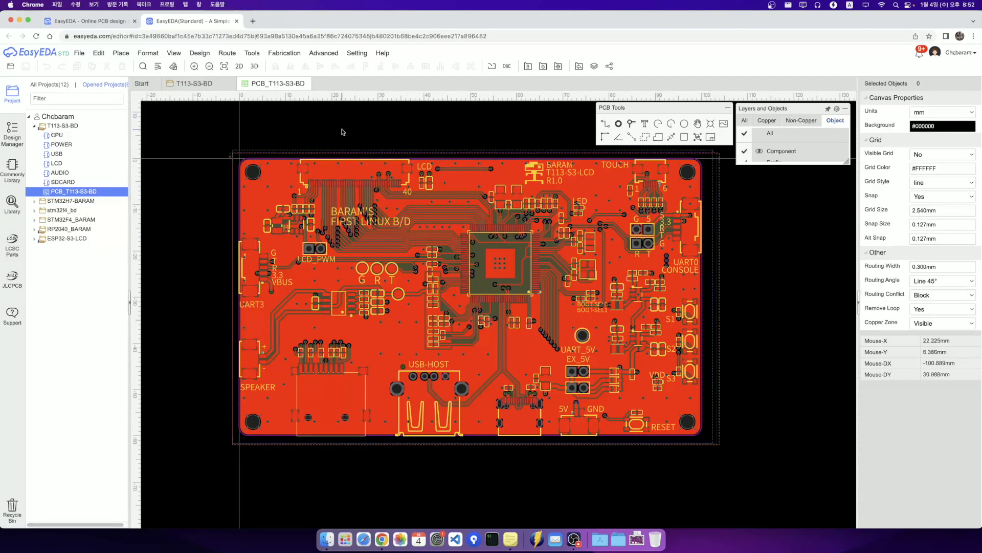
mouse_move(285, 53)
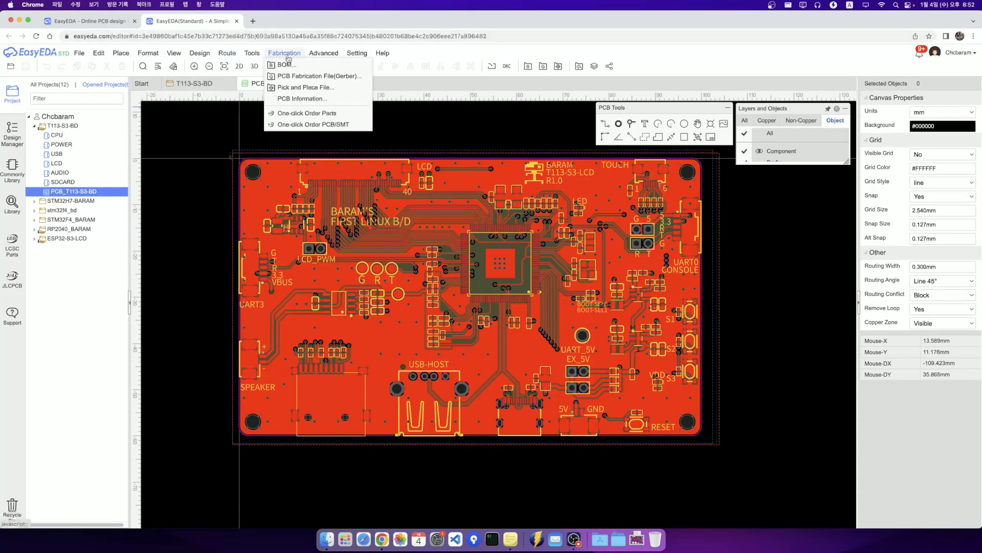
click(314, 124)
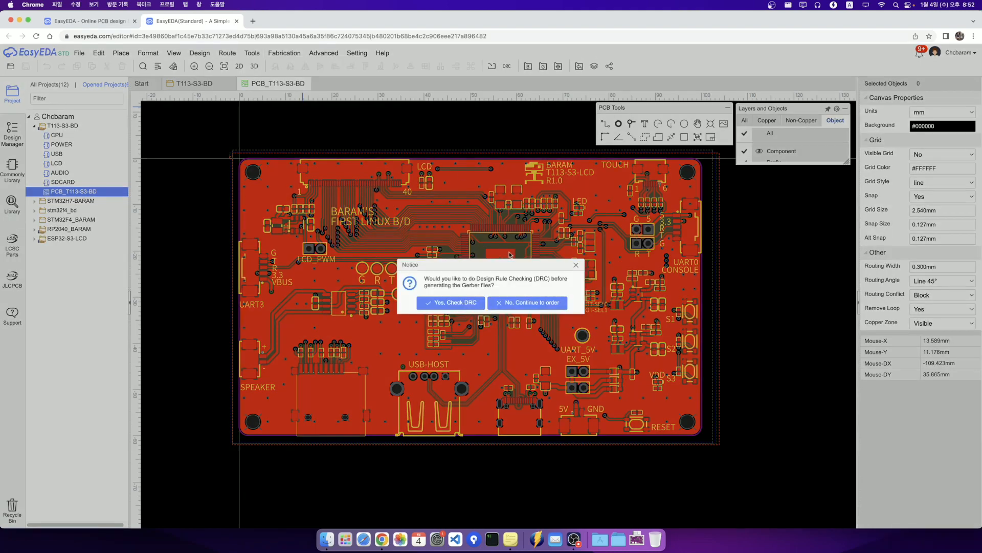
click(527, 302)
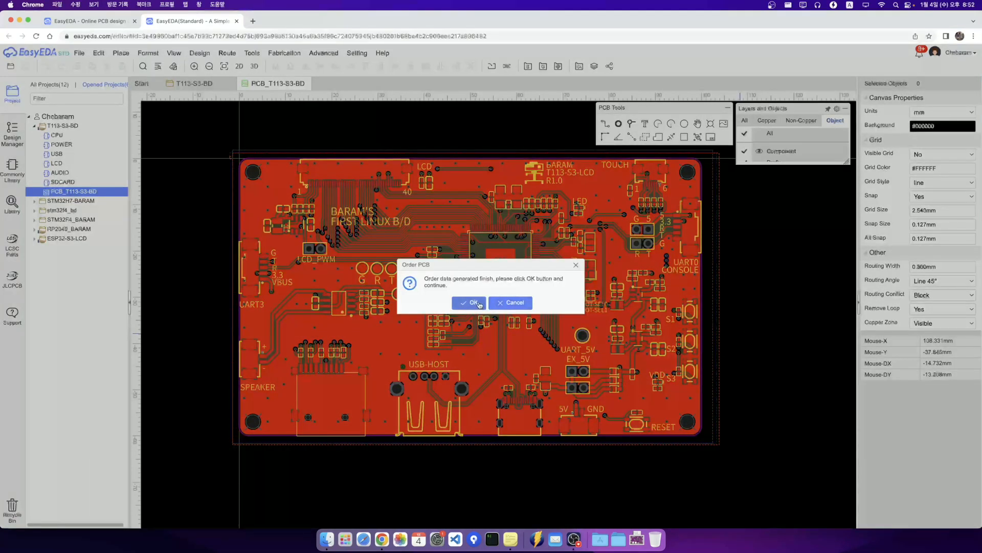
click(477, 302)
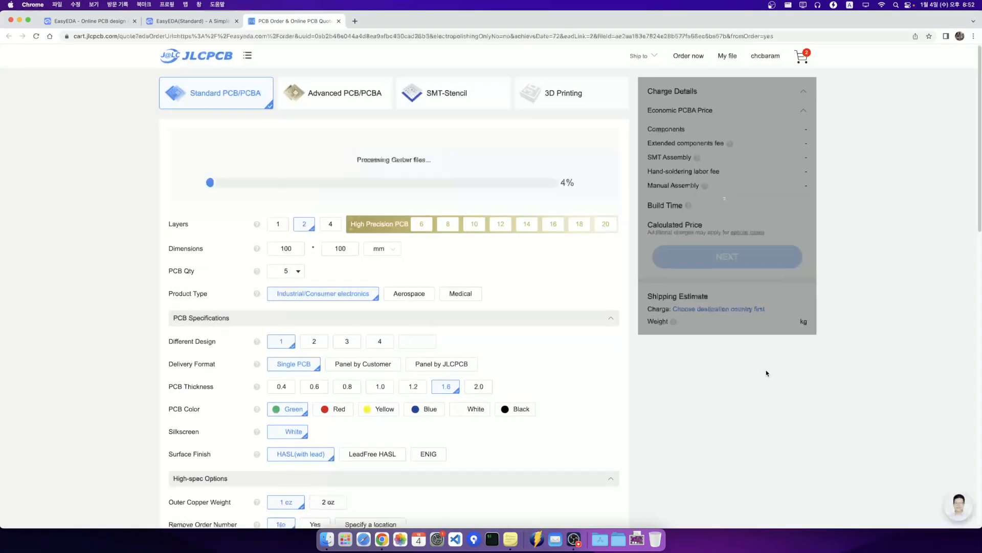
Look at the PCB layout in the editor once more and review the board specifications on the JLCPCB order page
click(192, 21)
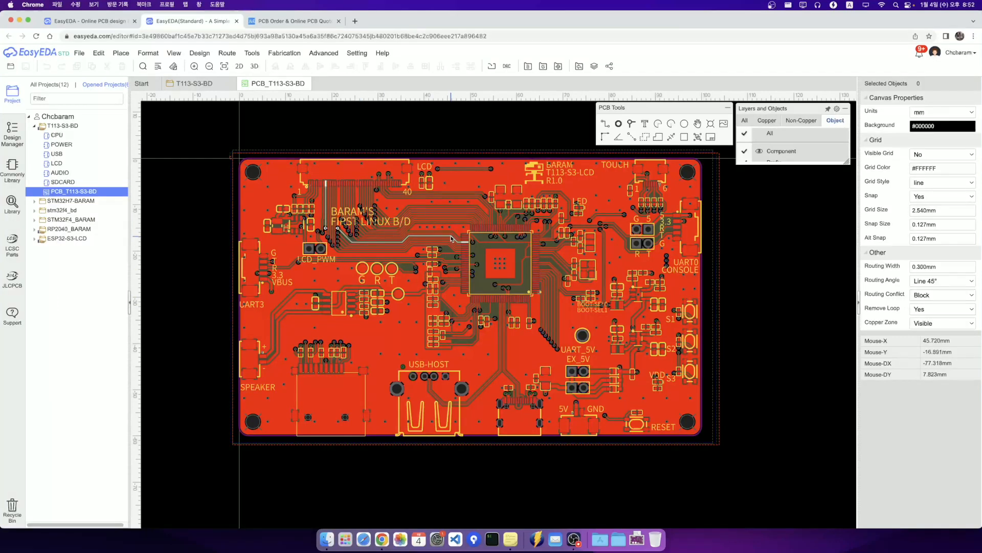
click(294, 21)
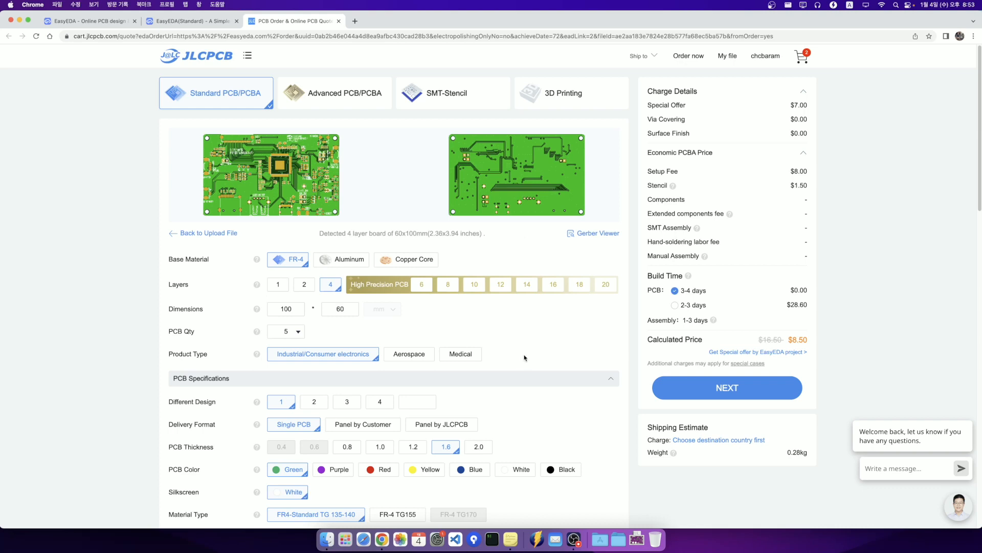
scroll(525, 357, down, 2)
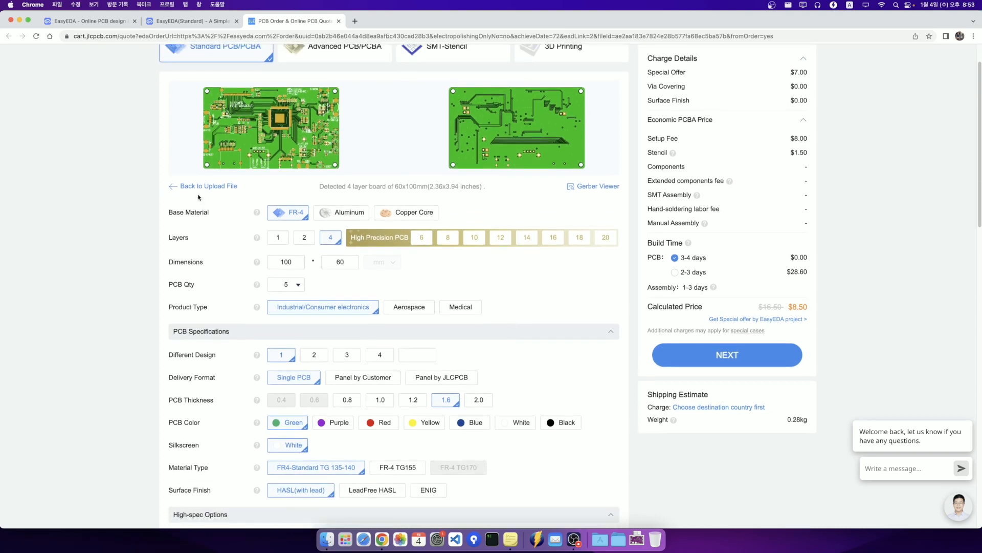
scroll(199, 197, down, 3)
scroll(203, 301, up, 3)
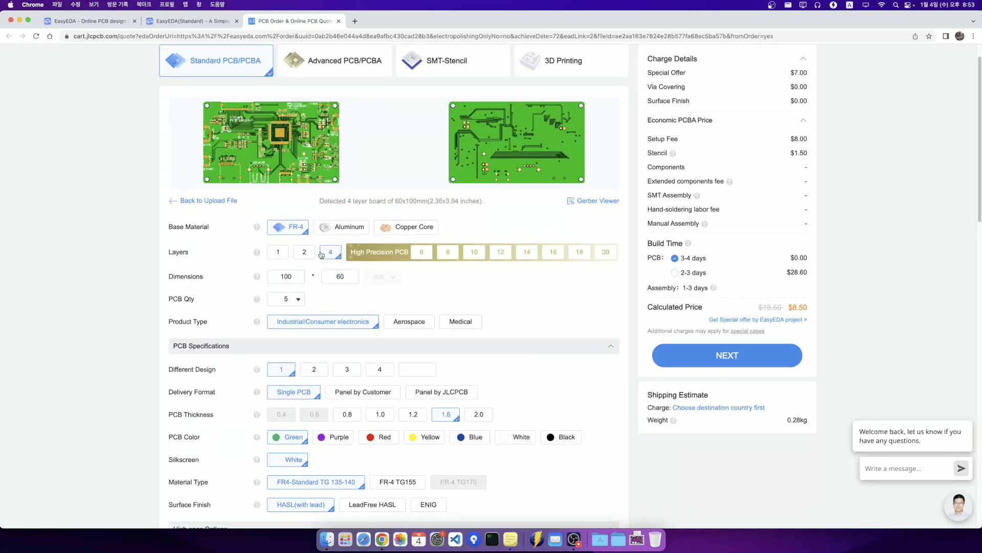
scroll(567, 330, down, 3)
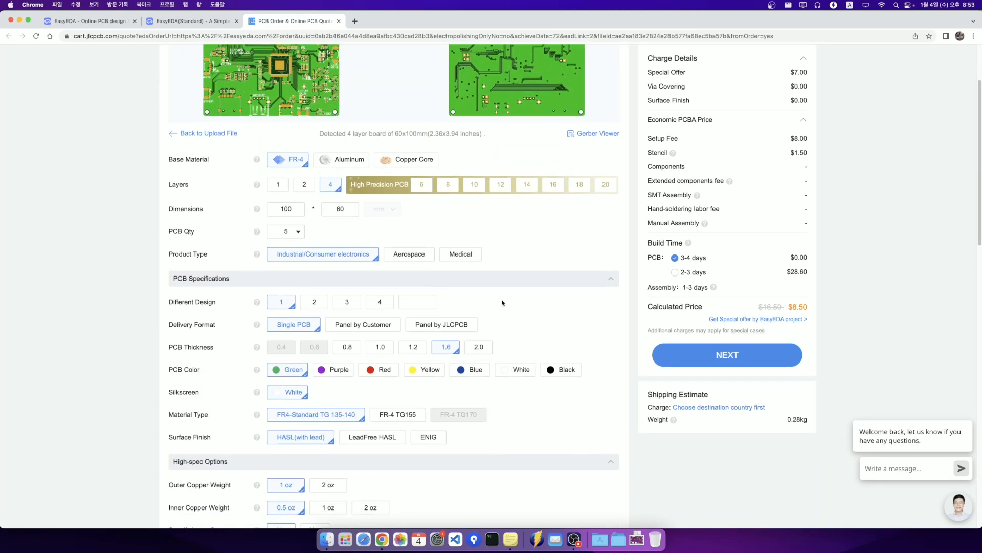
Examine the available PCB quantities and the PCB Assembly options of the order
click(293, 233)
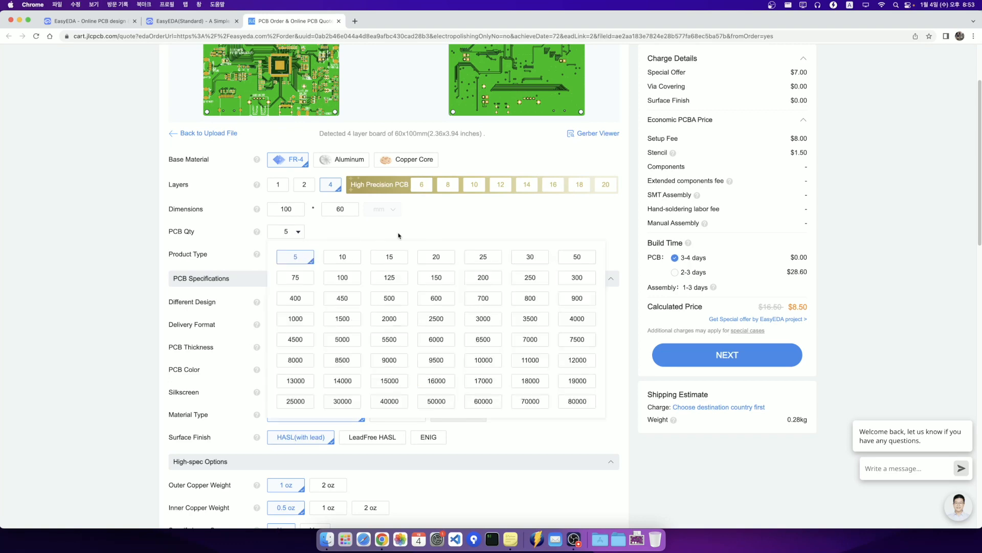
click(384, 231)
scroll(216, 281, down, 12)
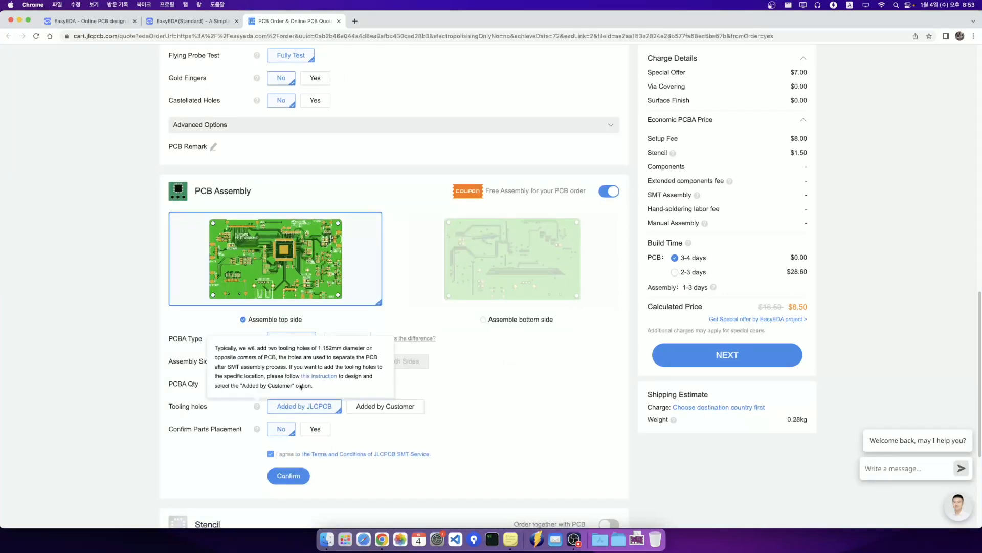
scroll(246, 391, up, 15)
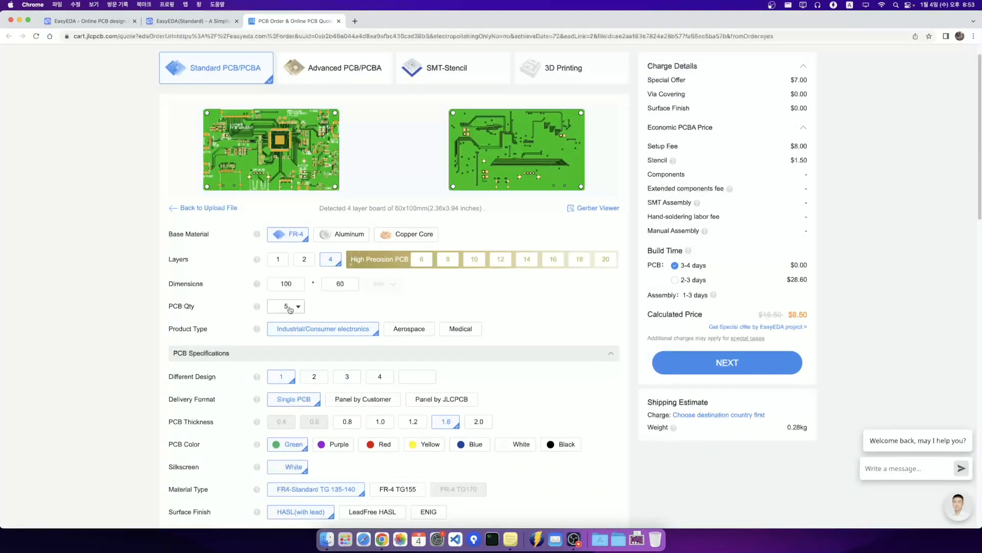
click(287, 307)
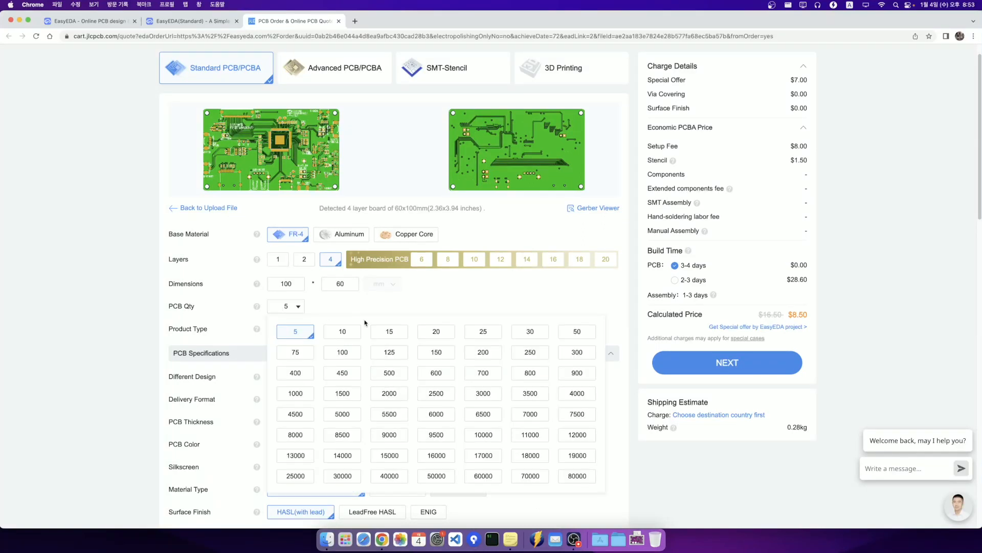
click(371, 306)
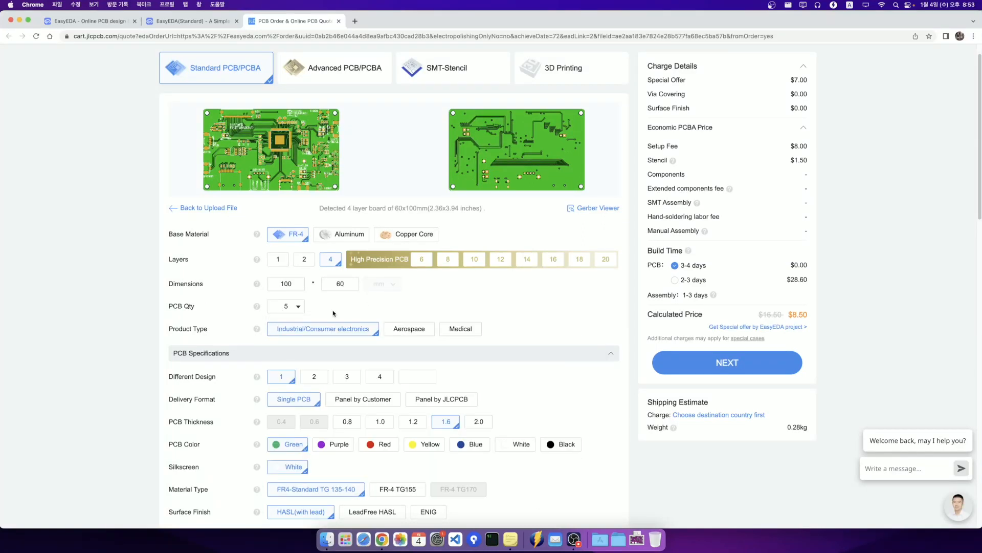
Check the quantity choices, keep the PCB quantity at 5 and set the PCB color to Purple
click(287, 307)
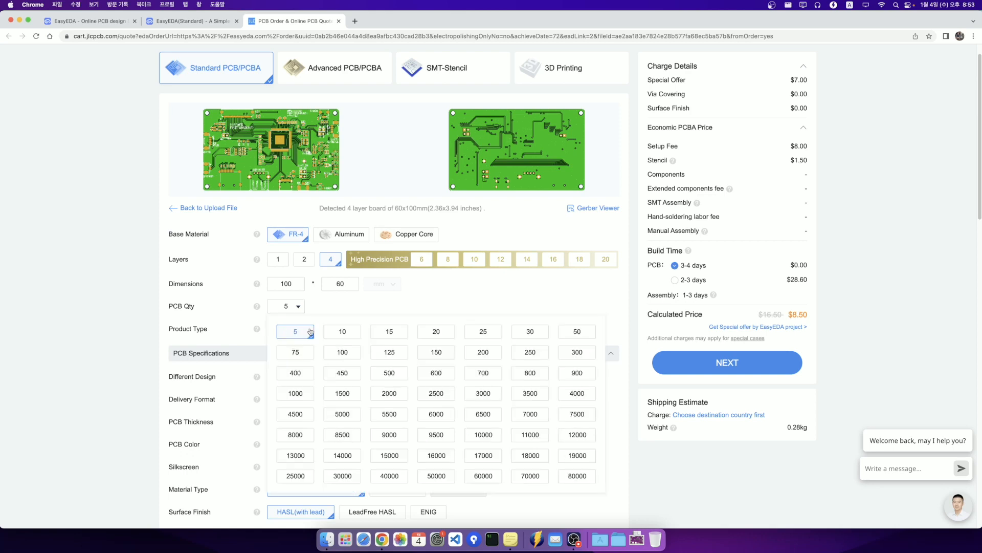
click(334, 310)
scroll(339, 314, down, 3)
scroll(339, 314, down, 1)
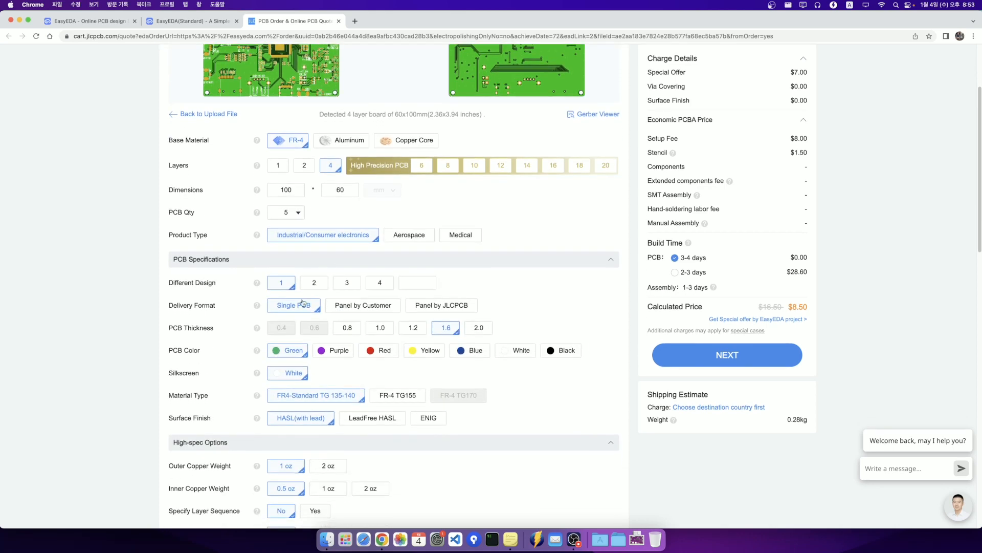
scroll(242, 298, down, 3)
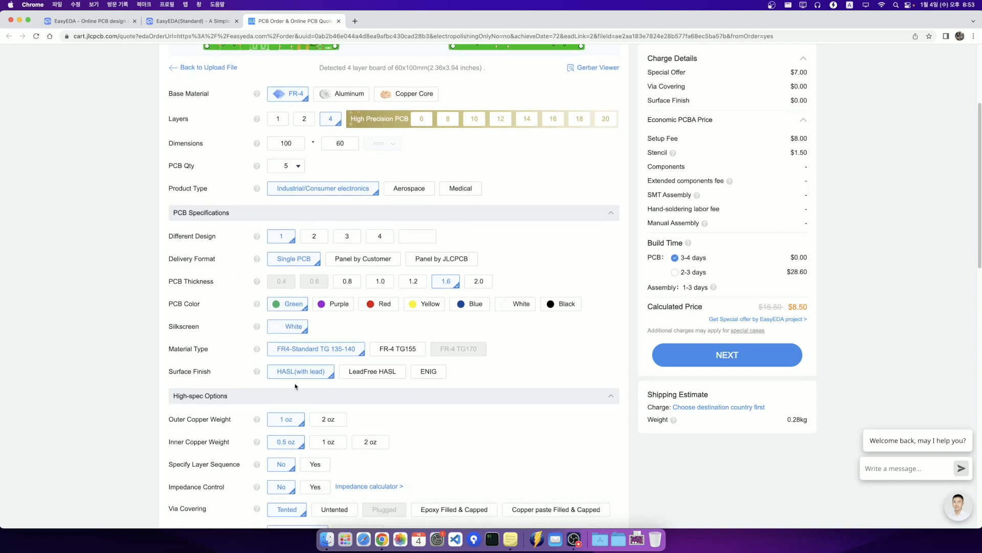
click(337, 278)
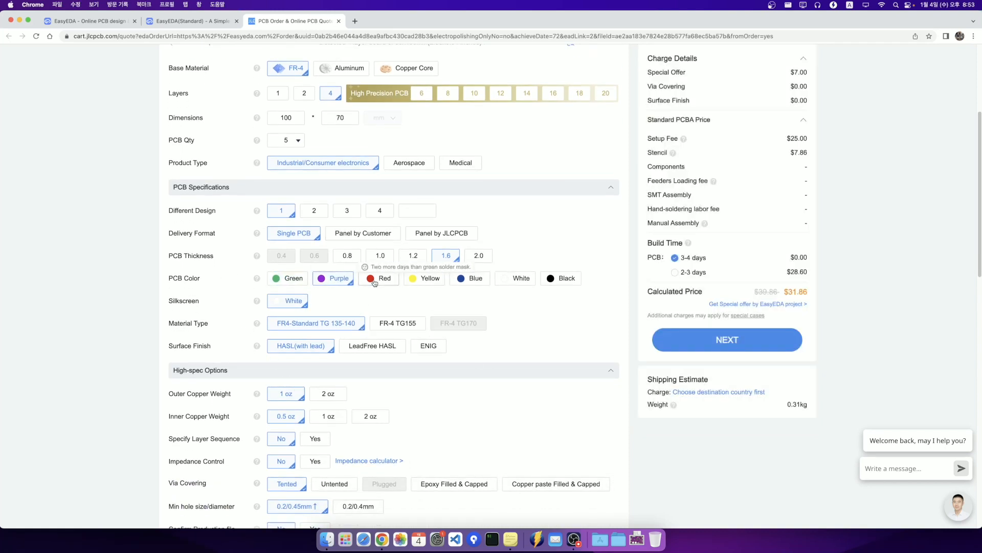
Enable impedance control in the high-spec options and choose the JLC04161H-7628 layer stackup
scroll(524, 341, down, 3)
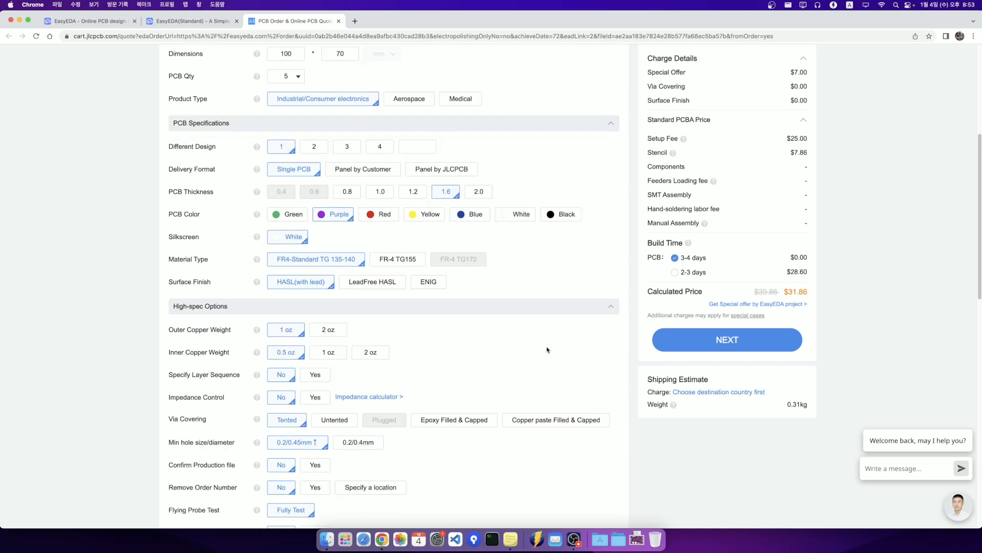
scroll(266, 287, down, 4)
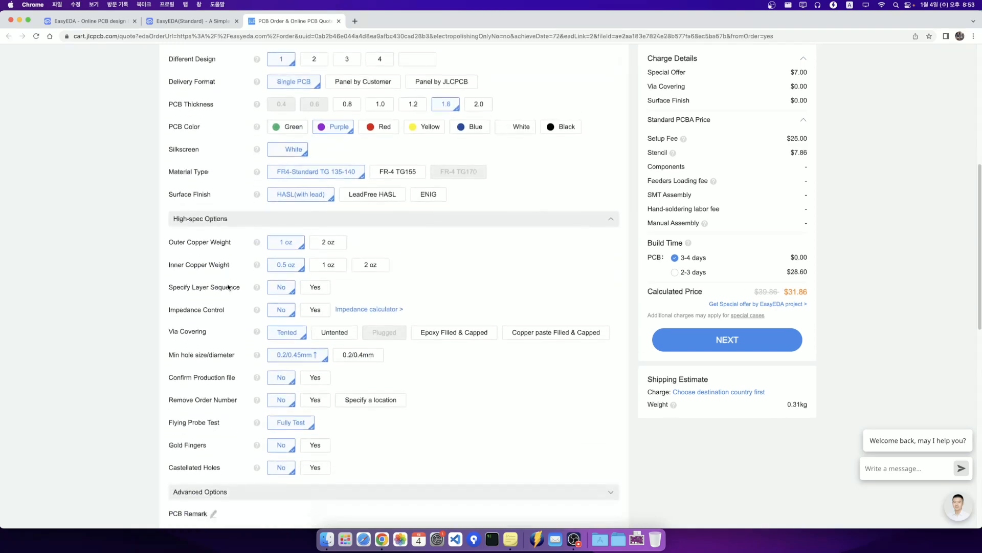
click(315, 294)
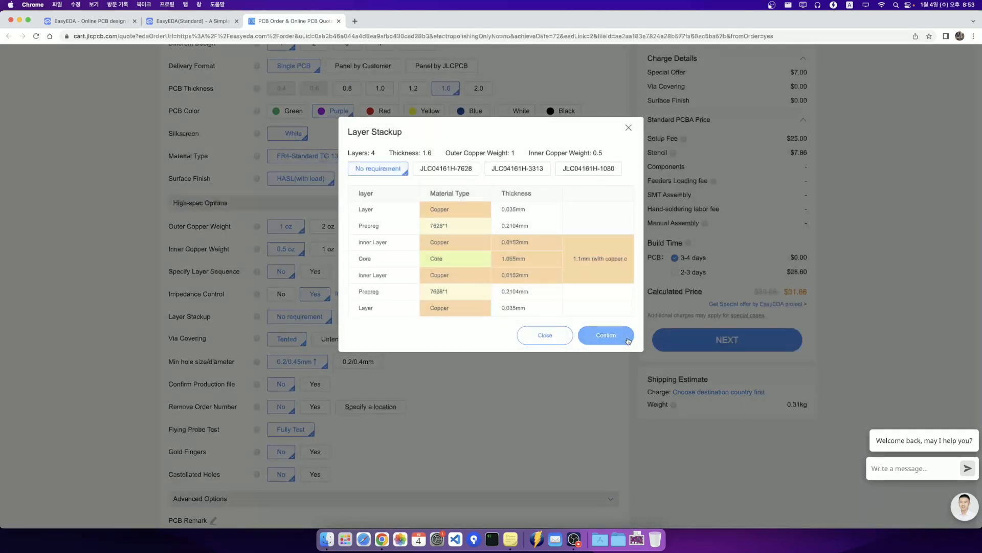
click(621, 339)
scroll(560, 342, down, 2)
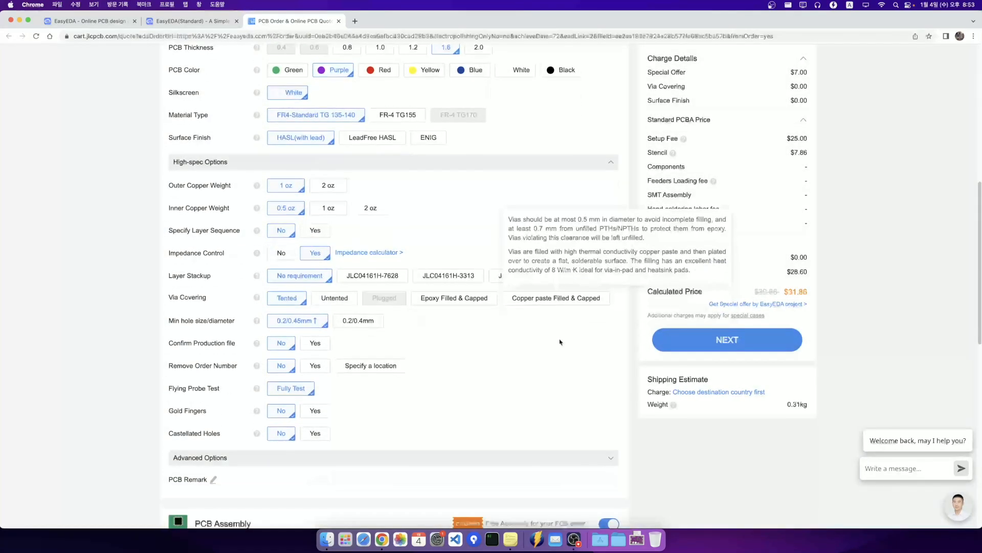
click(387, 276)
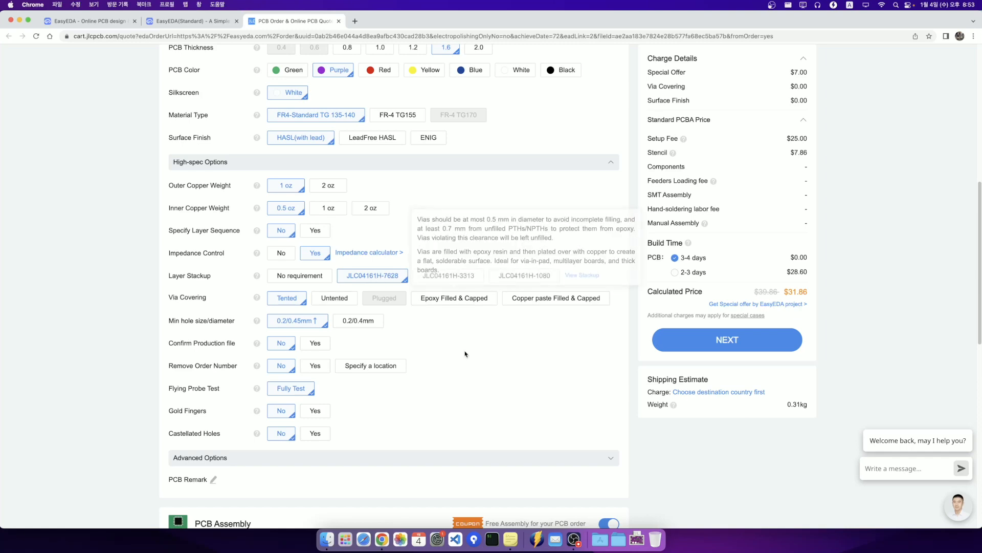
Try assembling both sides in the PCB Assembly options and return the assembly side to Top Side
scroll(408, 298, down, 1)
scroll(438, 290, down, 10)
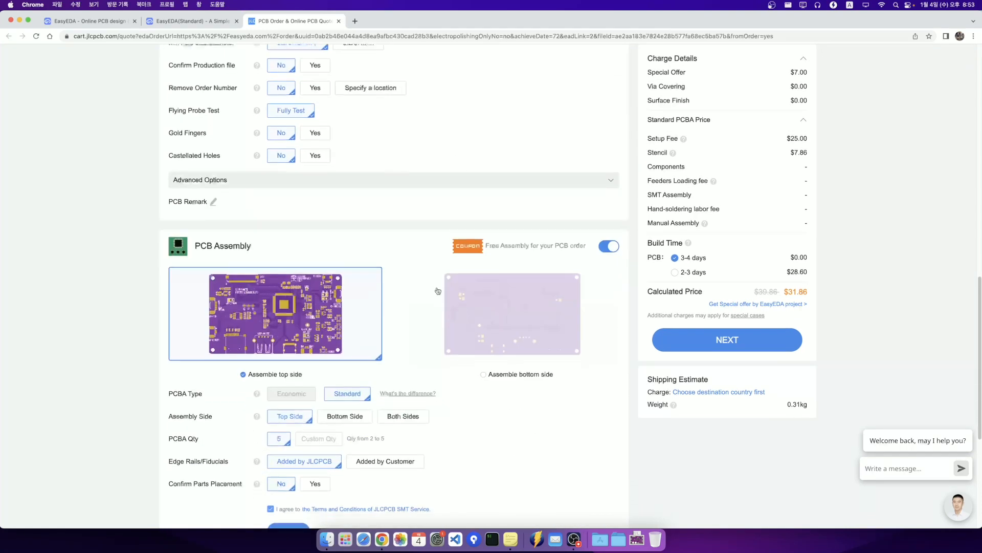
scroll(438, 290, down, 5)
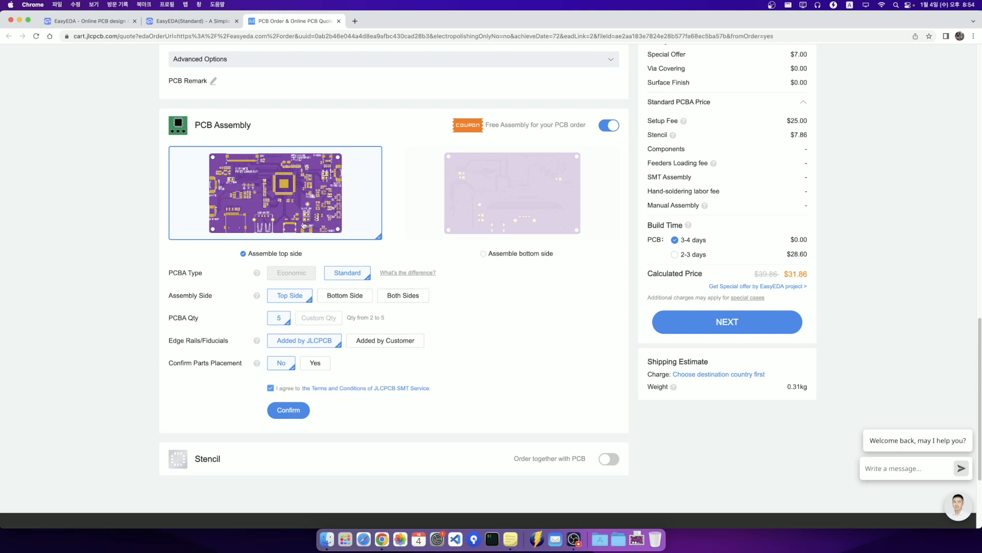
click(403, 297)
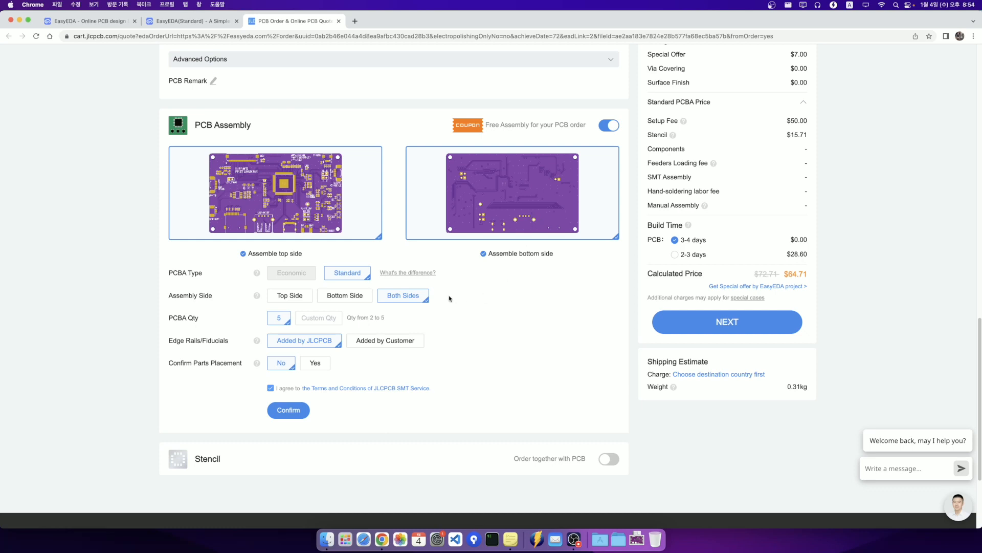
click(289, 296)
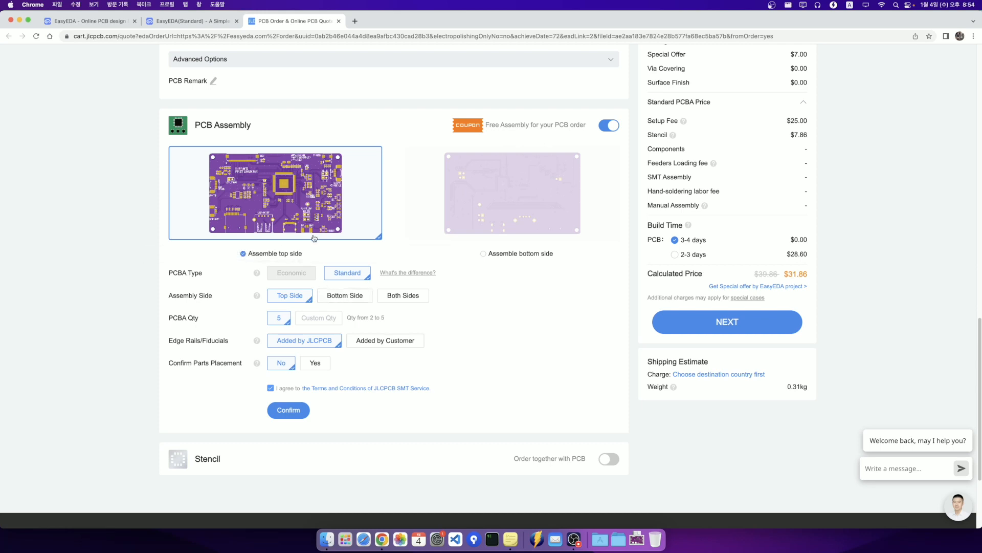
Keep the PCBA quantity at 5 after trying a custom quantity, and set Confirm Parts Placement to Yes
scroll(301, 291, down, 1)
scroll(301, 291, down, 1)
mouse_move(296, 263)
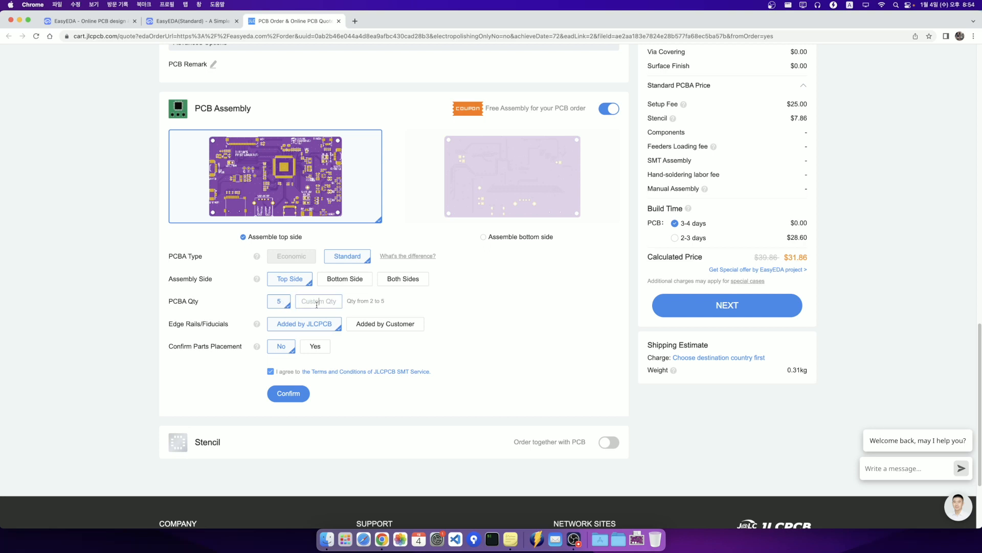
click(334, 304)
text(3)
click(283, 305)
click(321, 349)
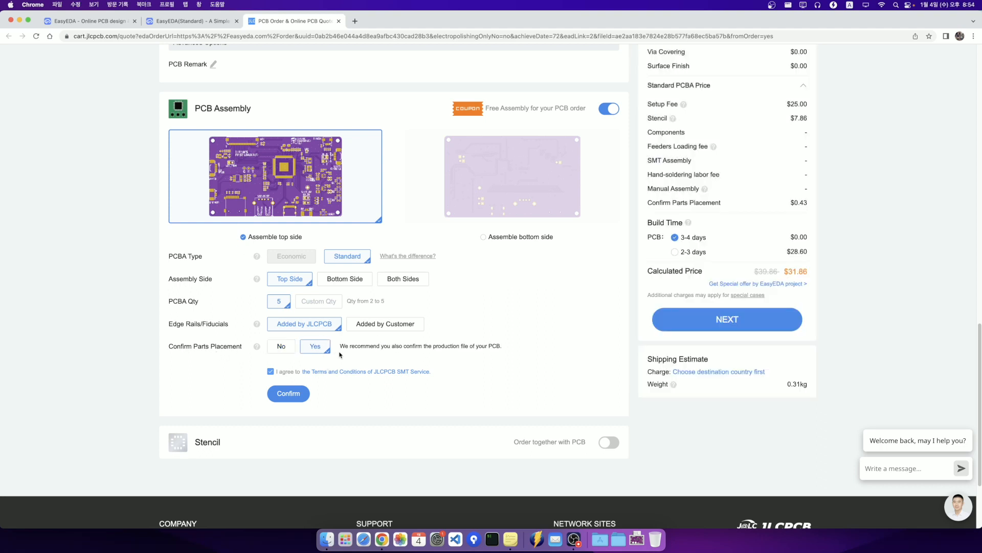
Proceed with the order, accept the PCB size requirement and continue to the BOM/CPL upload
click(721, 320)
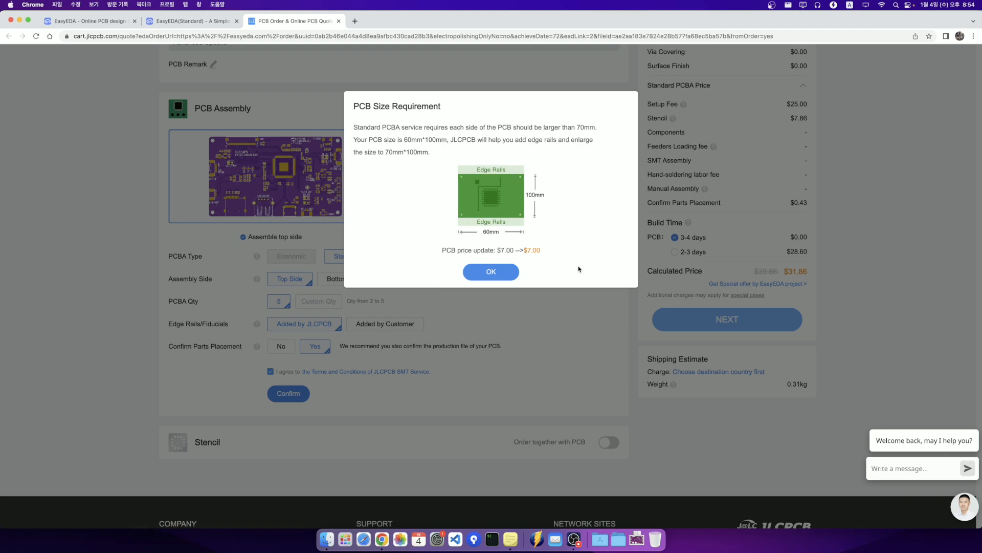
click(485, 276)
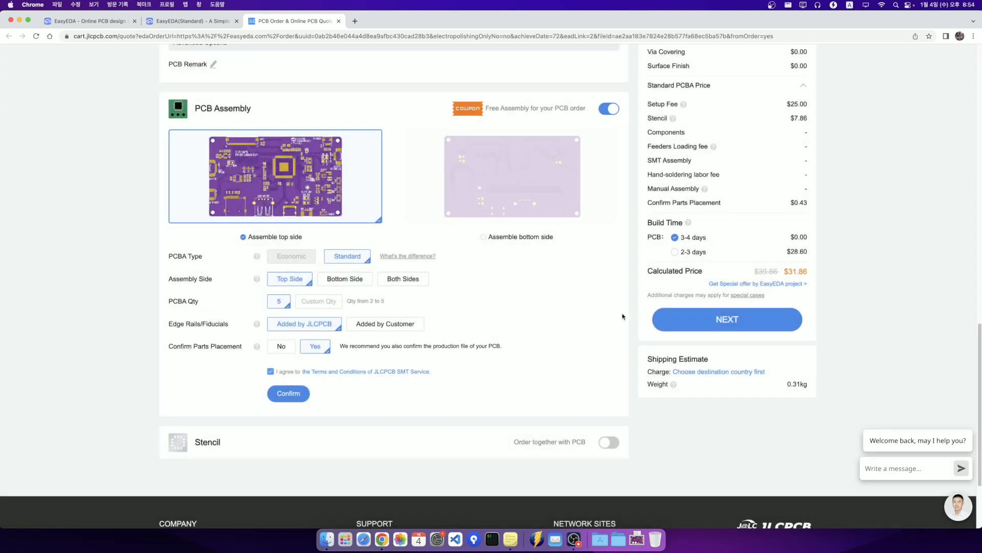
click(728, 325)
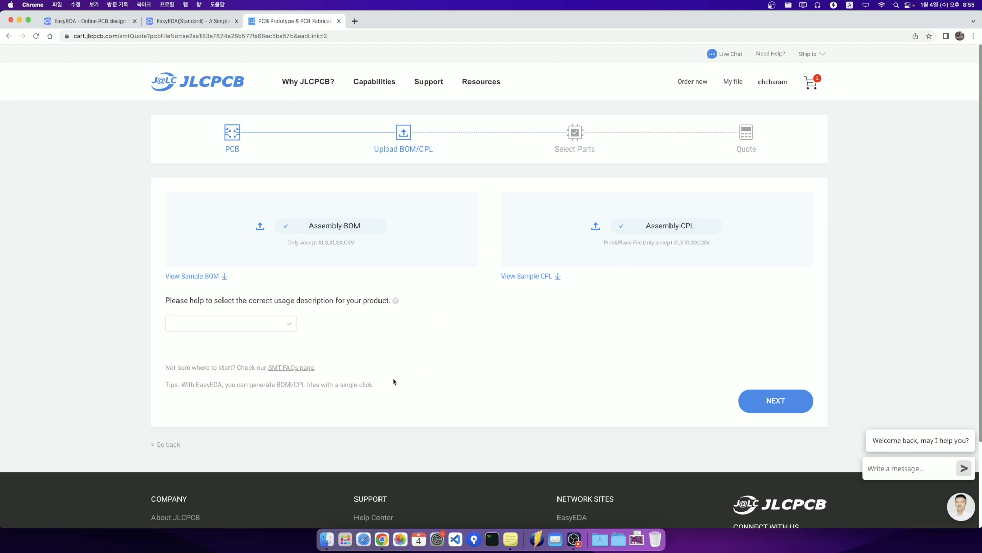
Set the product usage description to DIY under Reserch\Education\DIY\Entertainment and continue to the parts selection
click(268, 328)
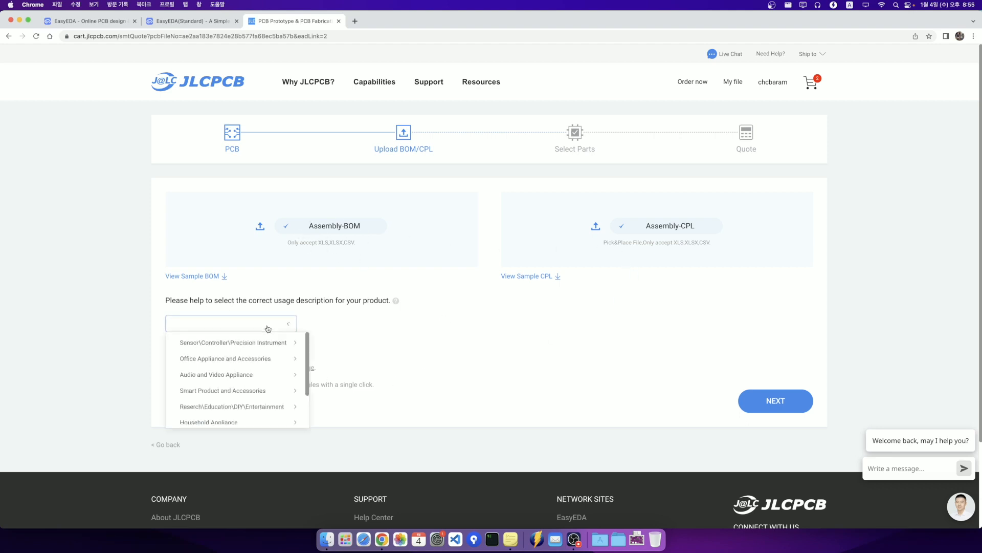
click(237, 406)
click(345, 343)
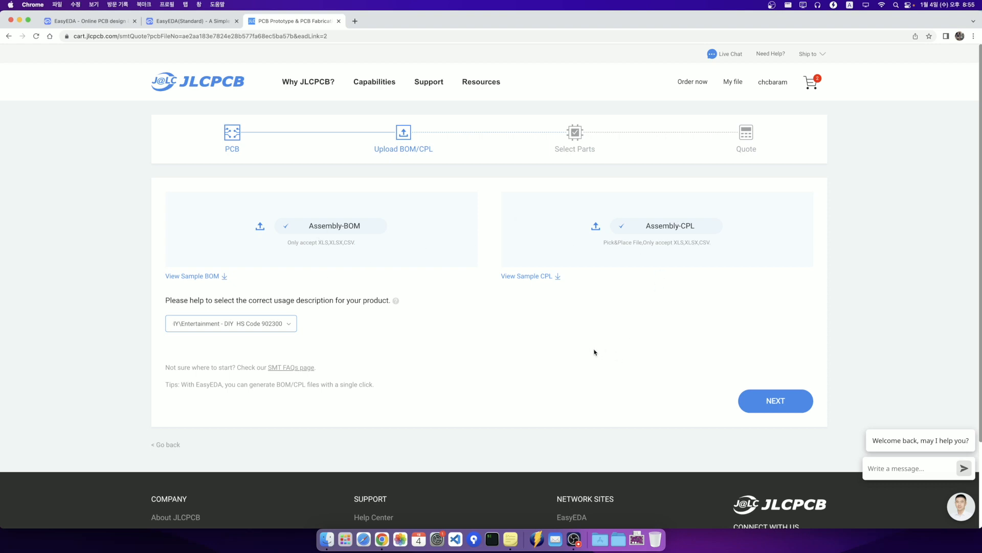
click(783, 408)
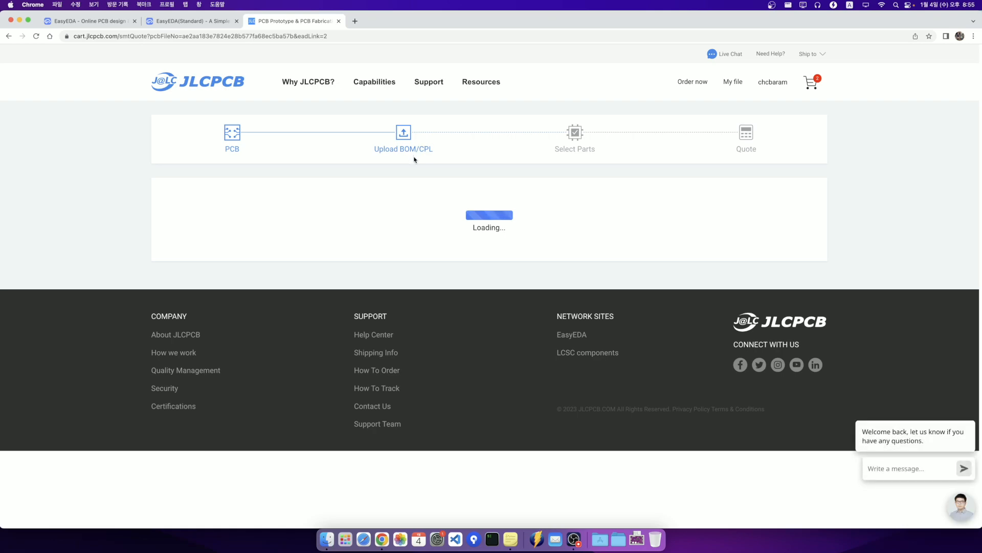
Review the matched parts list down to the T113-S3 and test point entries and continue to the quote
scroll(665, 205, down, 4)
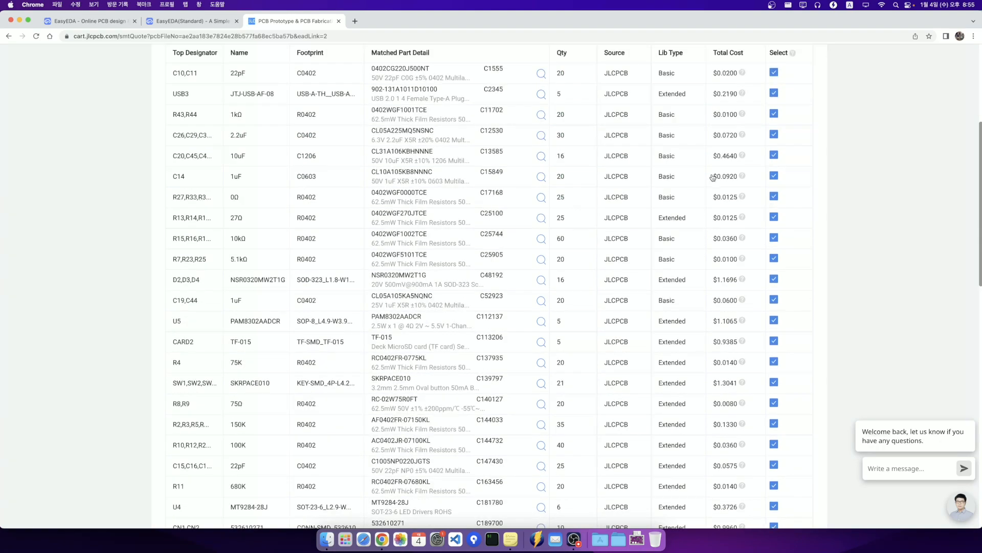
scroll(655, 397, down, 5)
scroll(653, 416, down, 5)
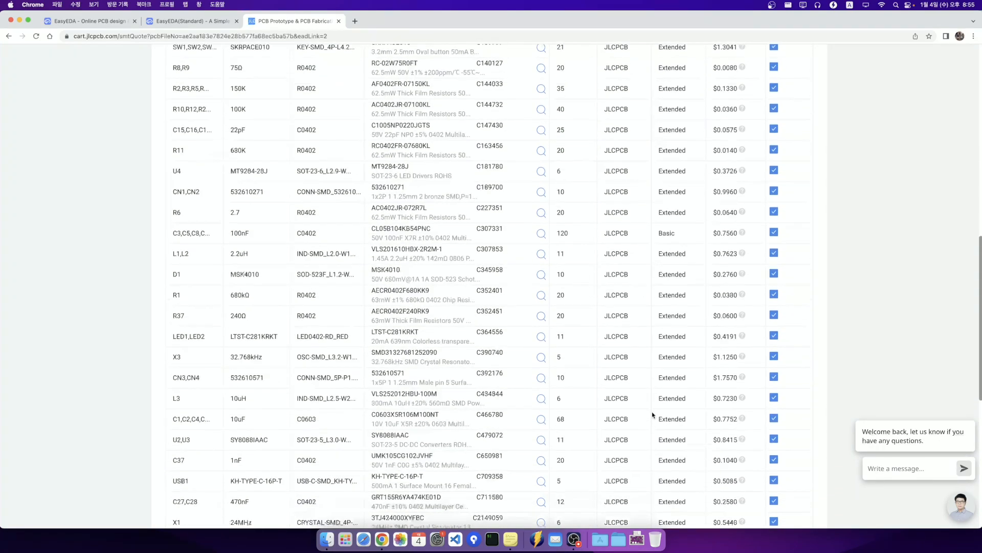
scroll(588, 328, down, 2)
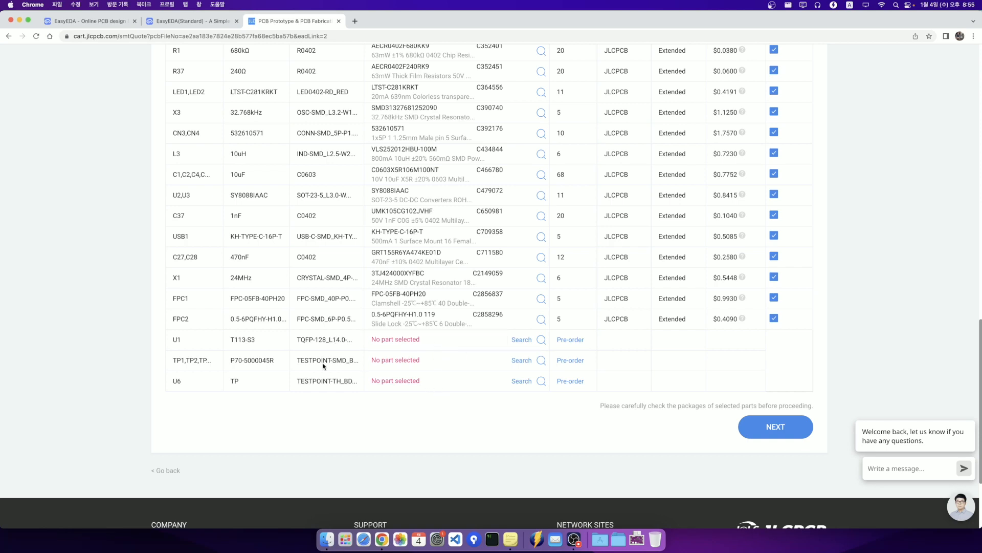
mouse_move(229, 340)
mouse_down()
mouse_move(272, 340)
mouse_move(230, 341)
mouse_up()
drag(454, 346, 372, 341)
click(456, 349)
scroll(720, 347, up, 5)
scroll(724, 358, down, 10)
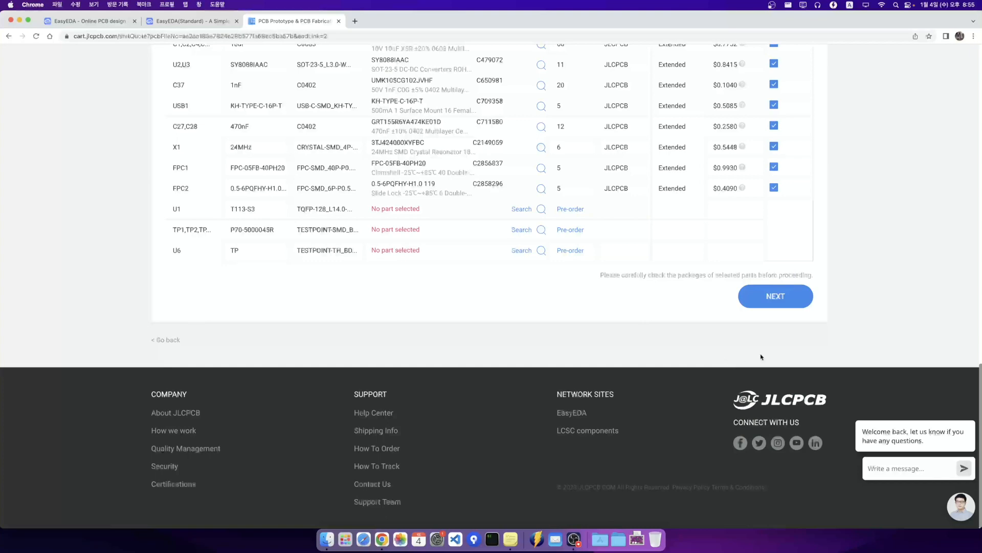
click(767, 307)
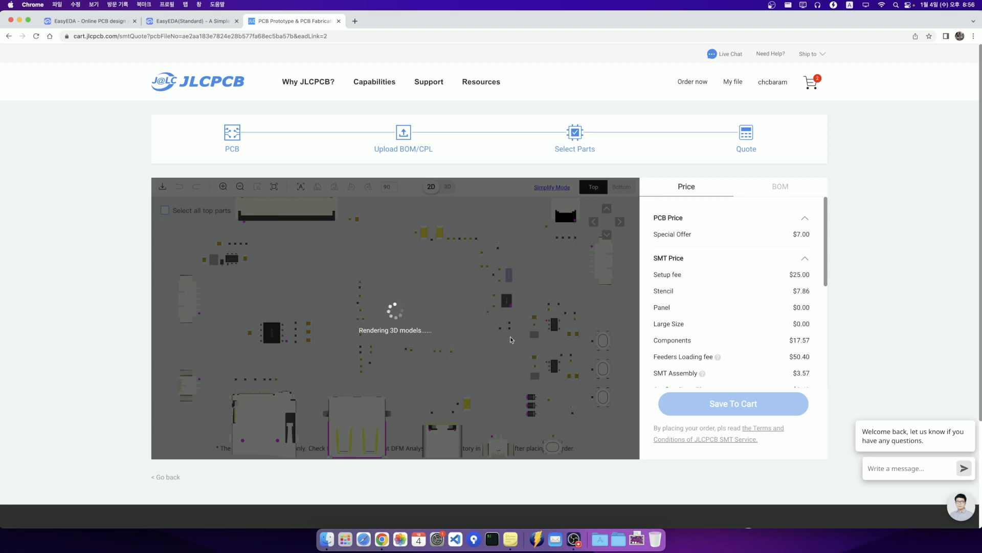
Review the price breakdown, the build time and the top-side parts placement, and save the order to the cart
scroll(760, 299, down, 5)
scroll(761, 299, down, 4)
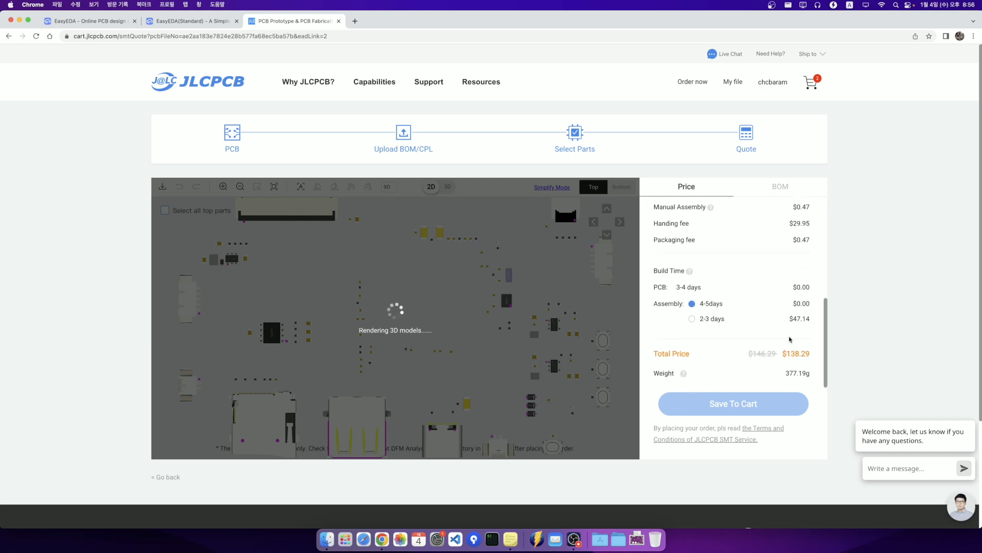
drag(789, 353, 809, 354)
click(803, 356)
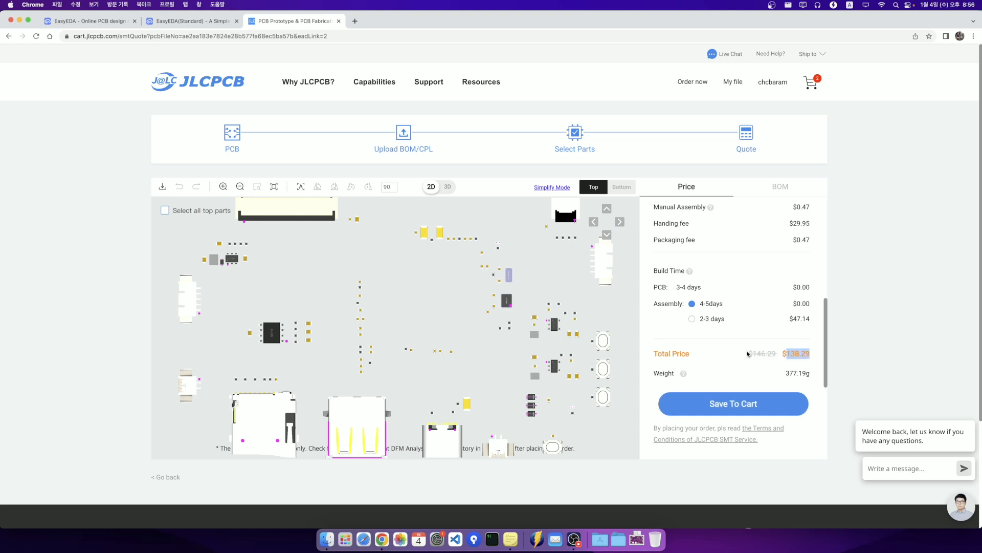
scroll(686, 347, down, 2)
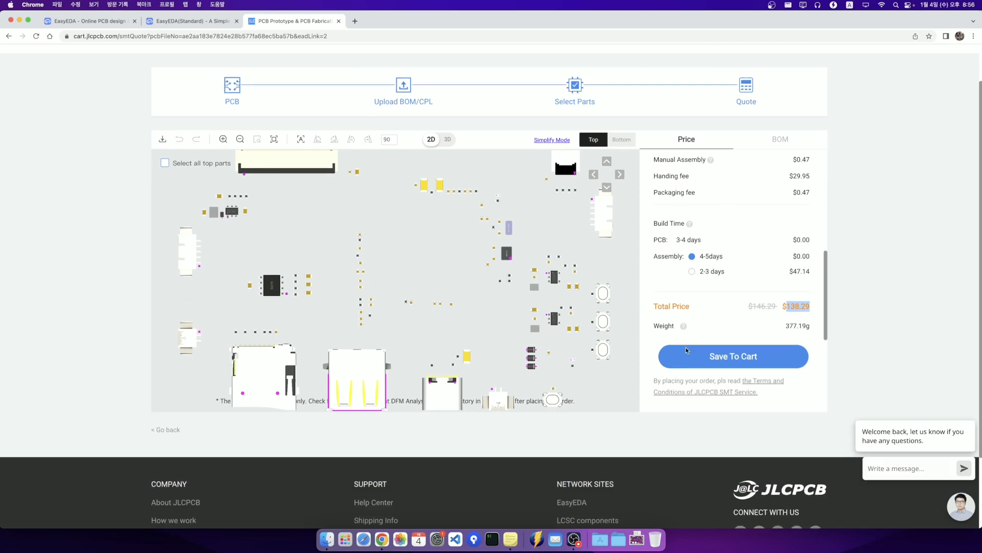
scroll(776, 353, up, 2)
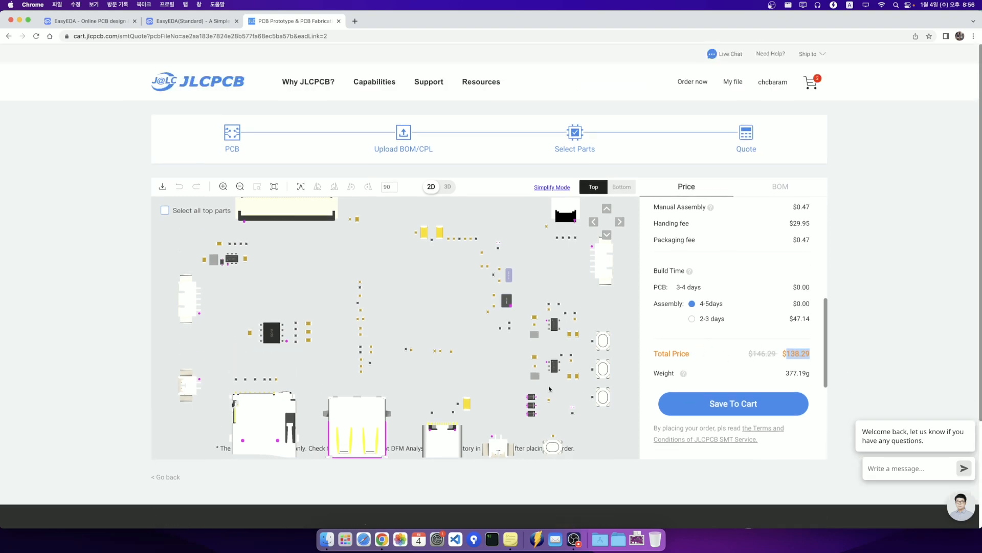
scroll(665, 353, down, 1)
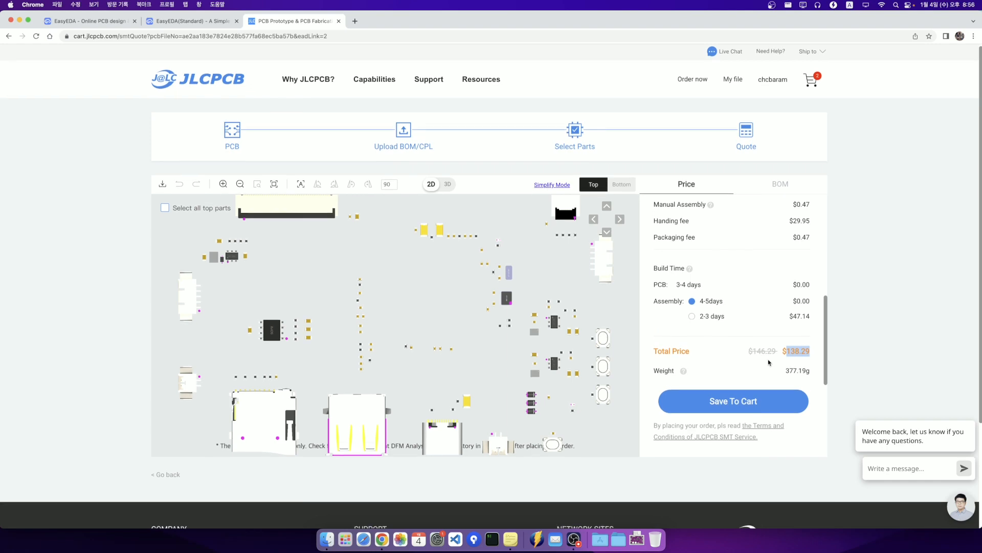
click(733, 405)
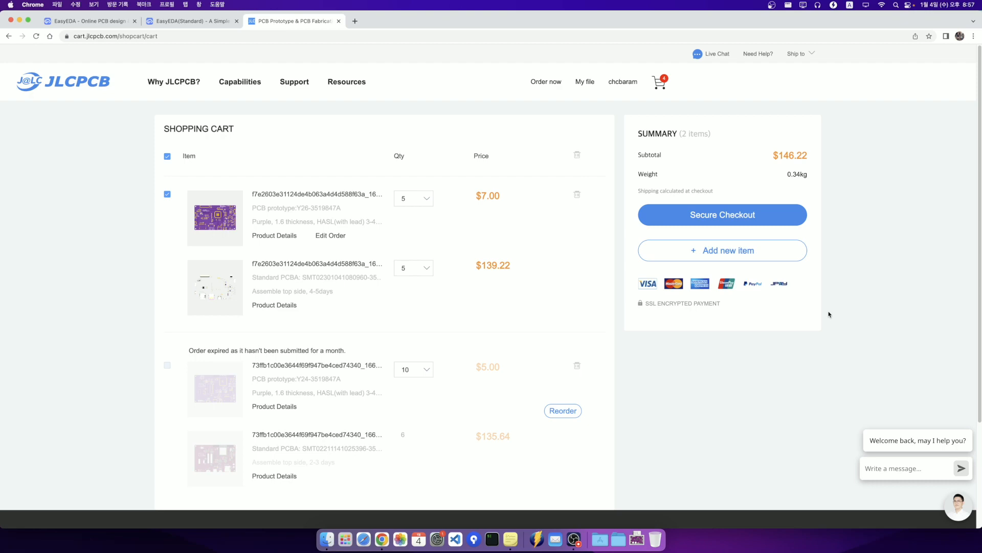
Switch to the EasyEDA editor and view the CPU schematic and the T113-S3-BD PCB layout
click(174, 21)
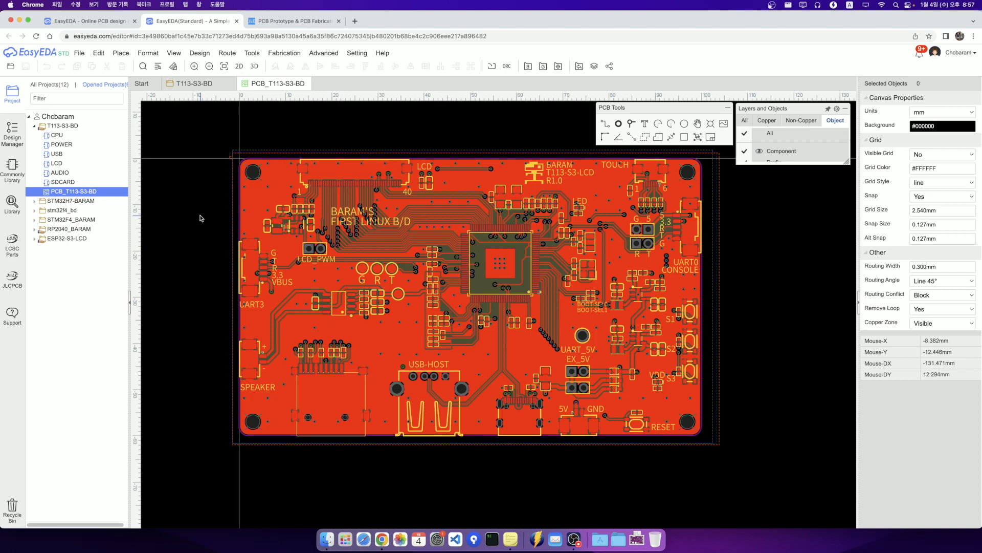
click(58, 135)
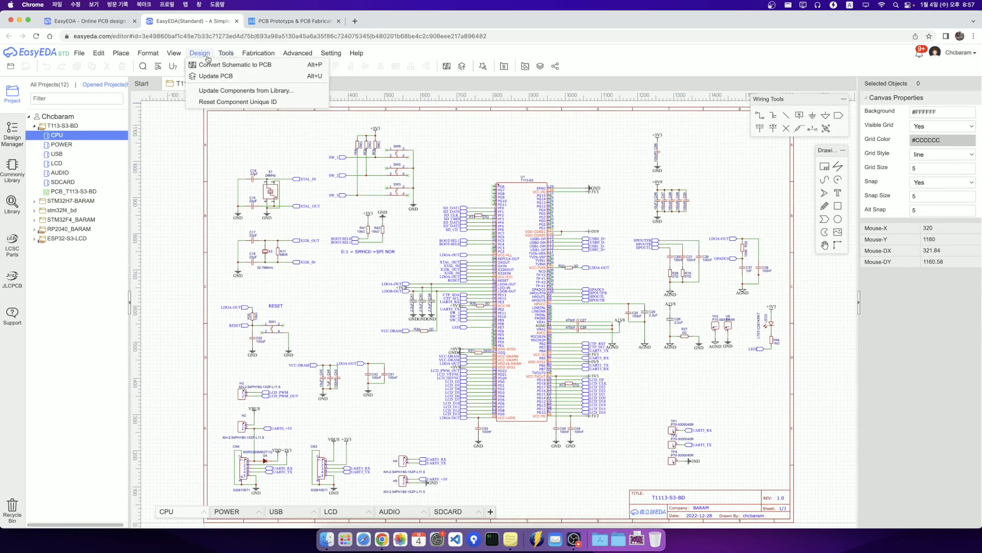
click(74, 192)
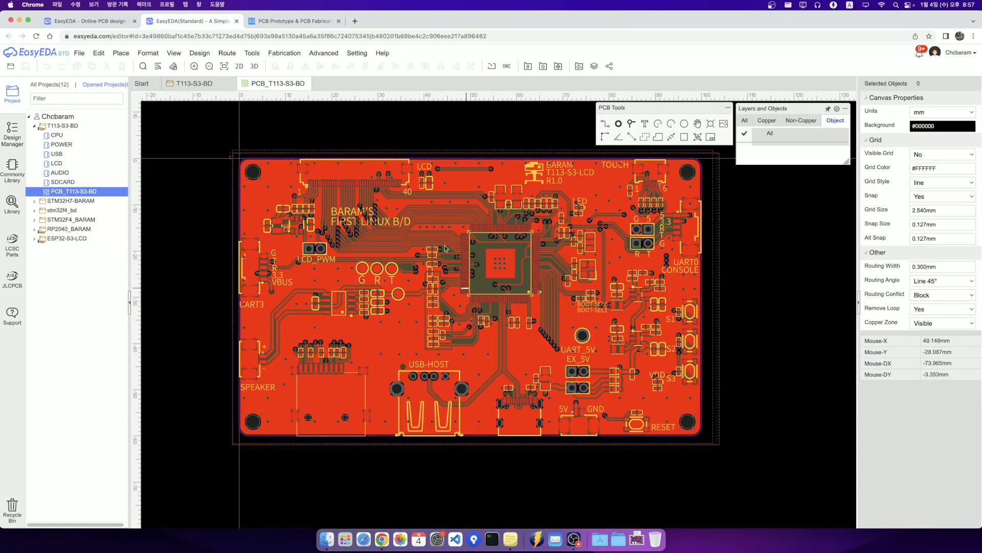
Look over the one-click PCB/SMT order option in EasyEDA alongside the JLCPCB shopping cart
mouse_move(275, 54)
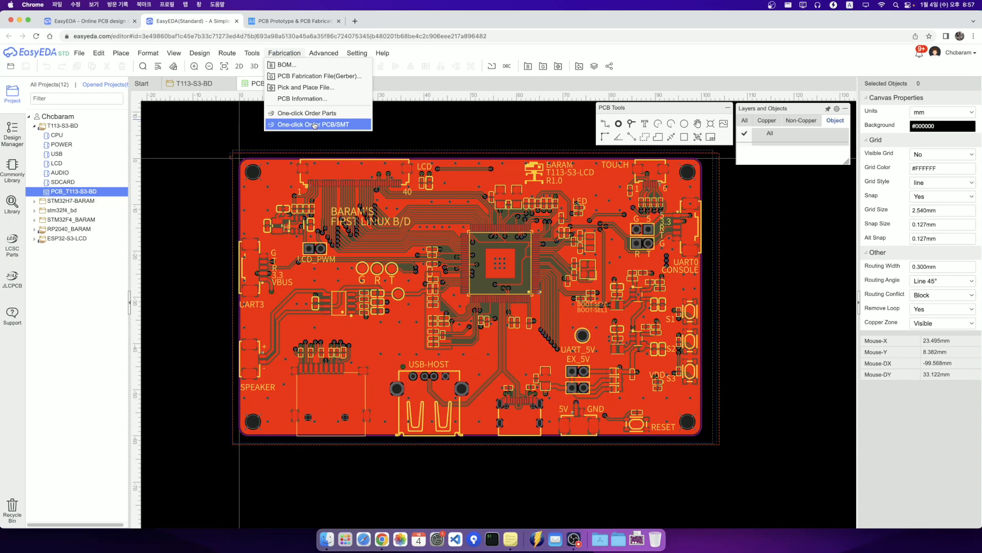
click(338, 124)
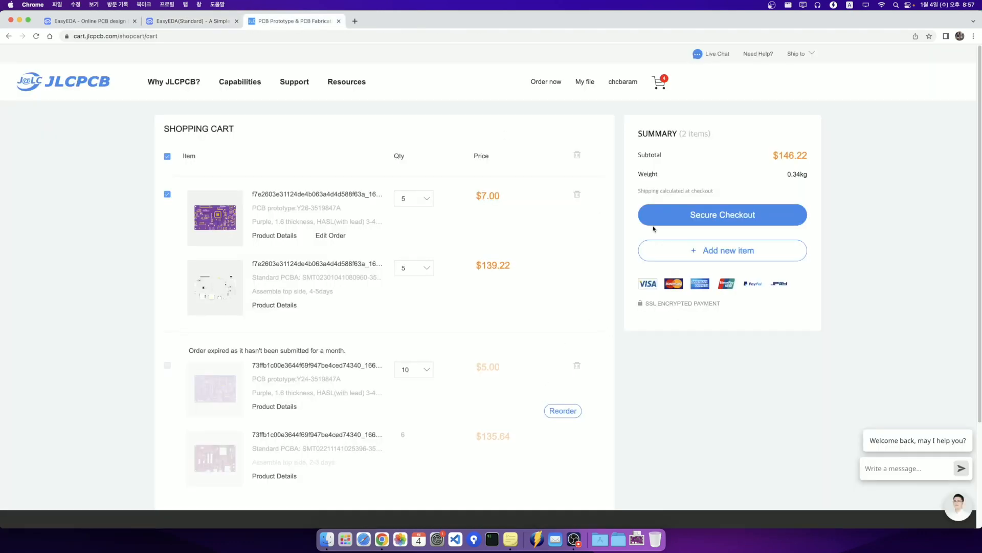
click(185, 22)
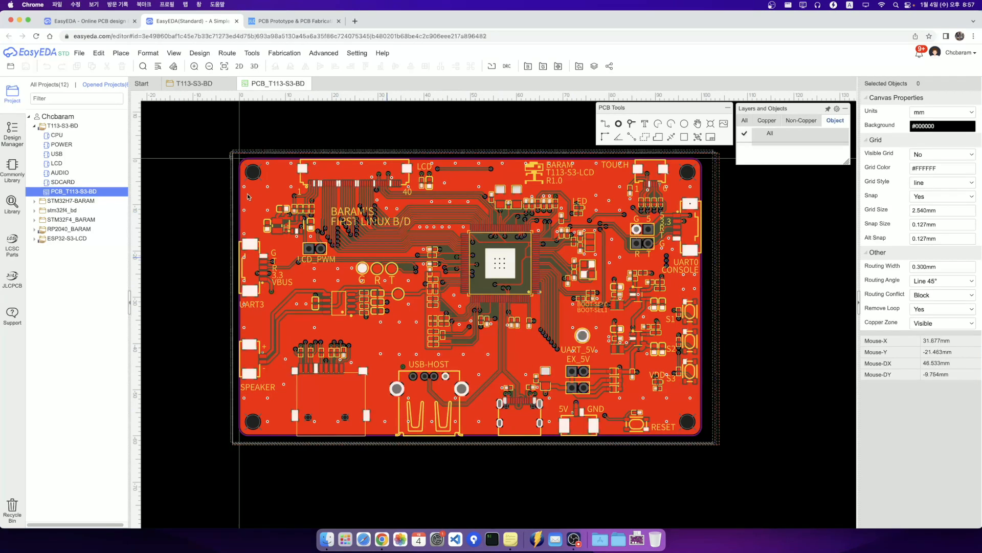
click(282, 20)
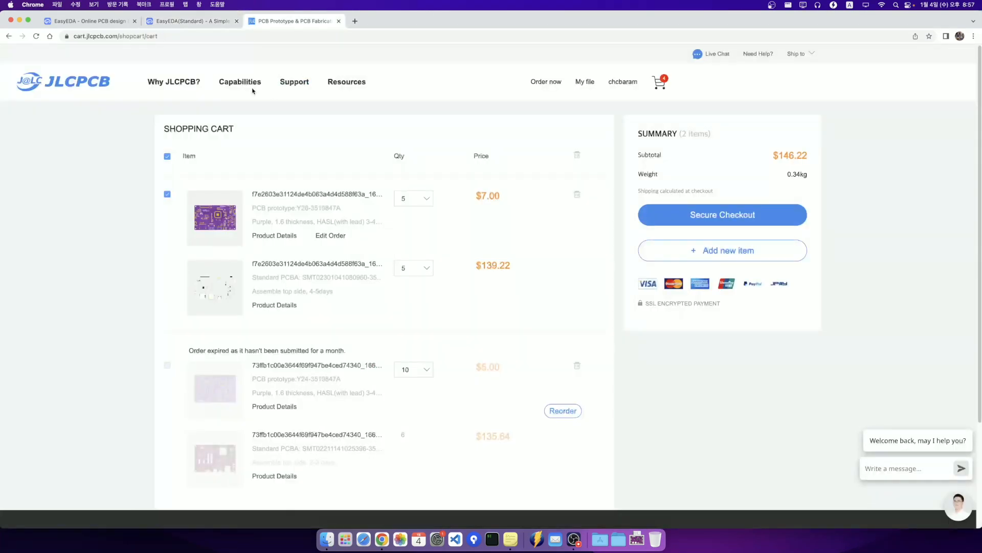
click(192, 21)
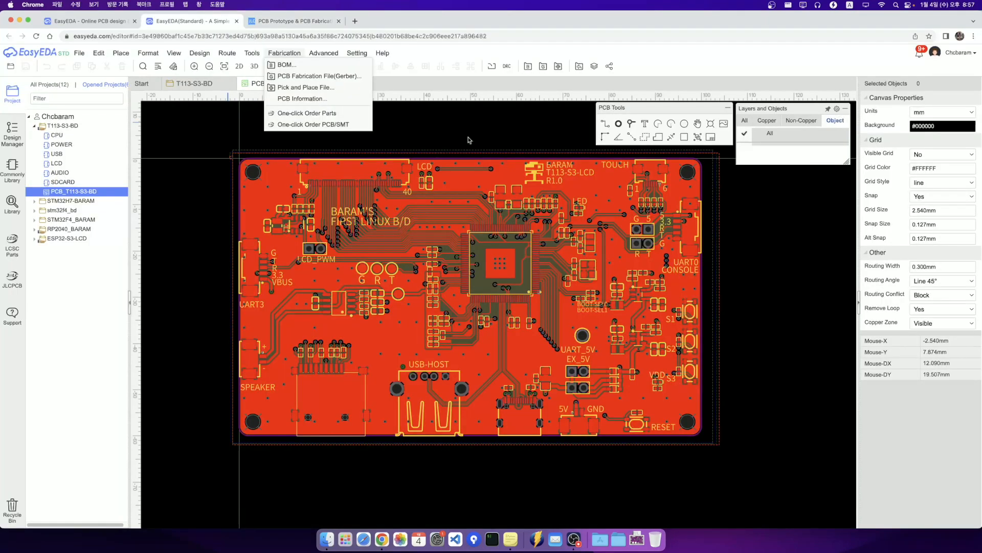